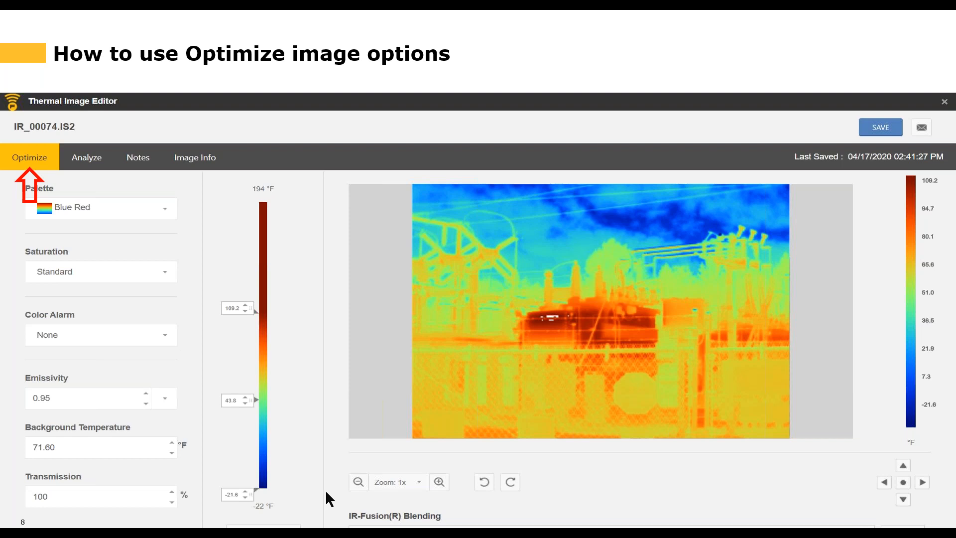
pyautogui.click(85, 159)
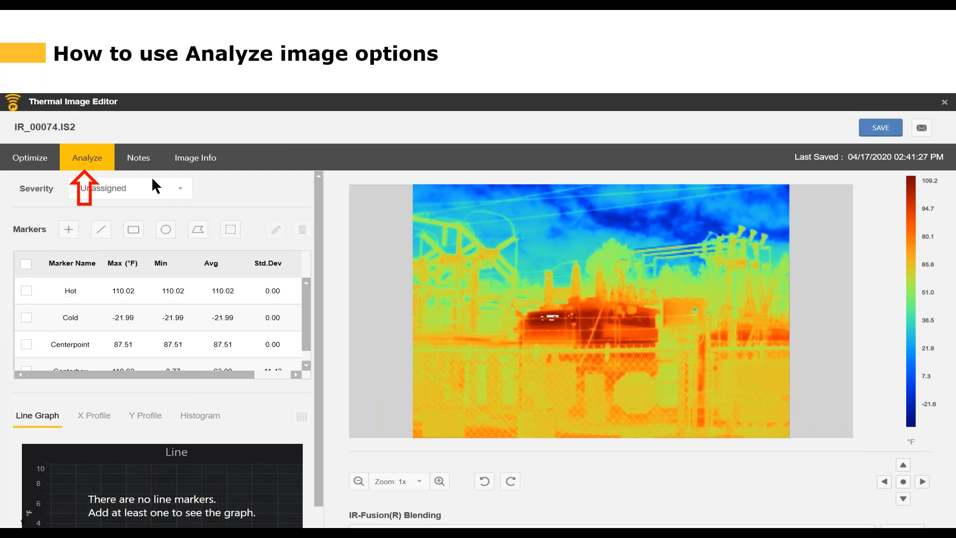
pyautogui.click(138, 159)
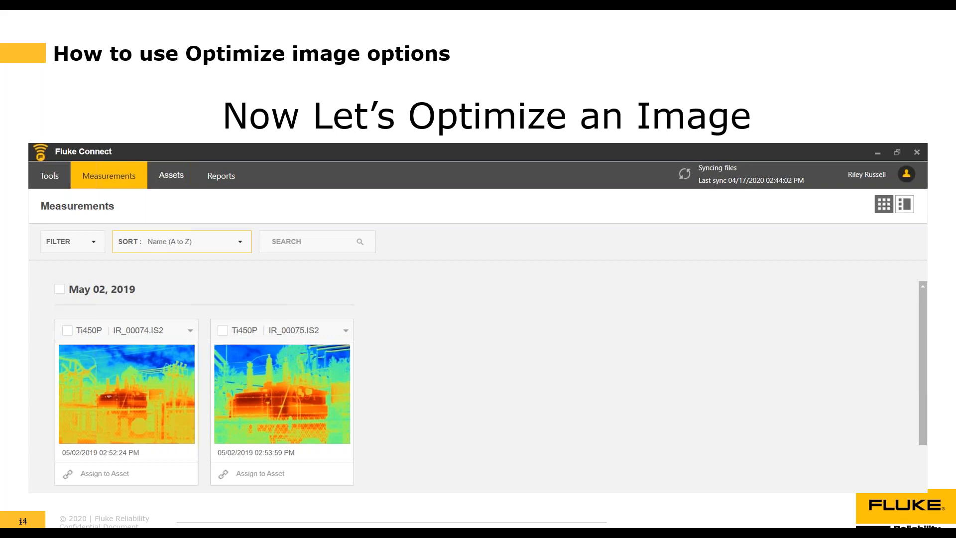
# Step: Switch to Fluke Connect and open the thermal image IR_00001.IS2 from the measurements for editing
pyautogui.hotkey('alt', 'Tab')
pyautogui.hotkey('alt', 'Tab')
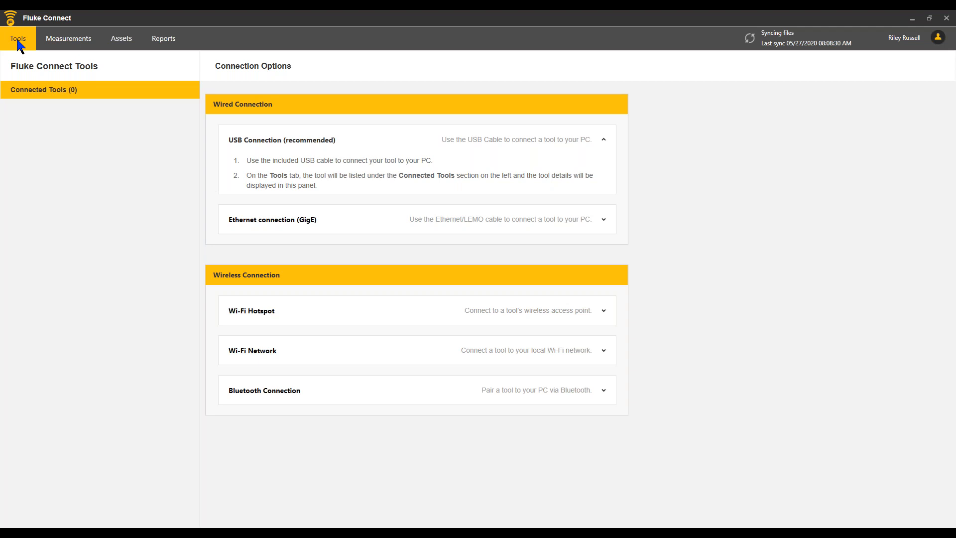
pyautogui.click(68, 44)
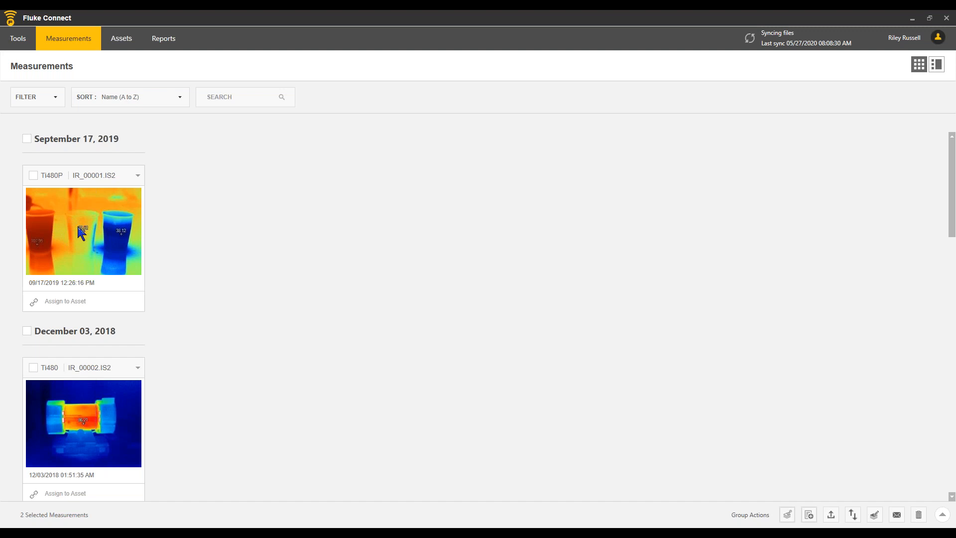
pyautogui.click(138, 175)
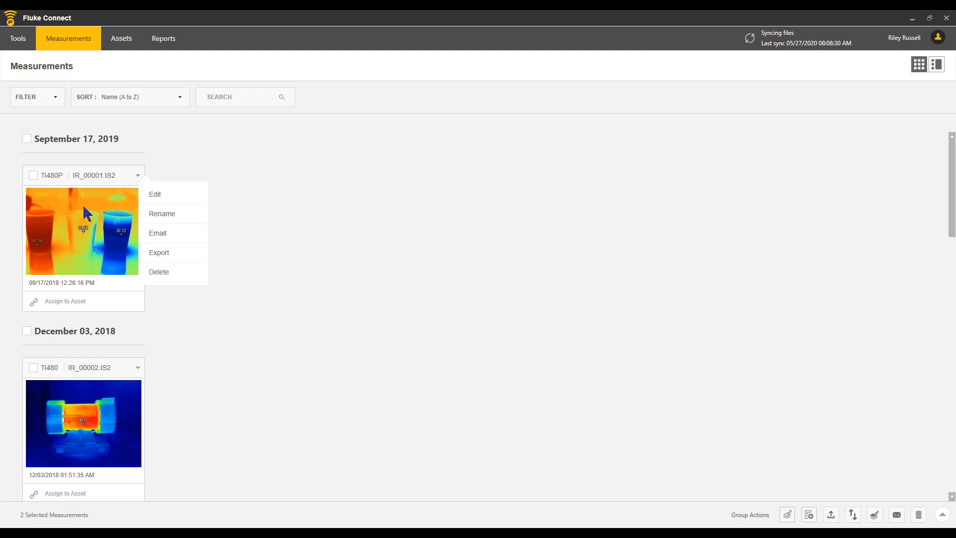
pyautogui.click(258, 162)
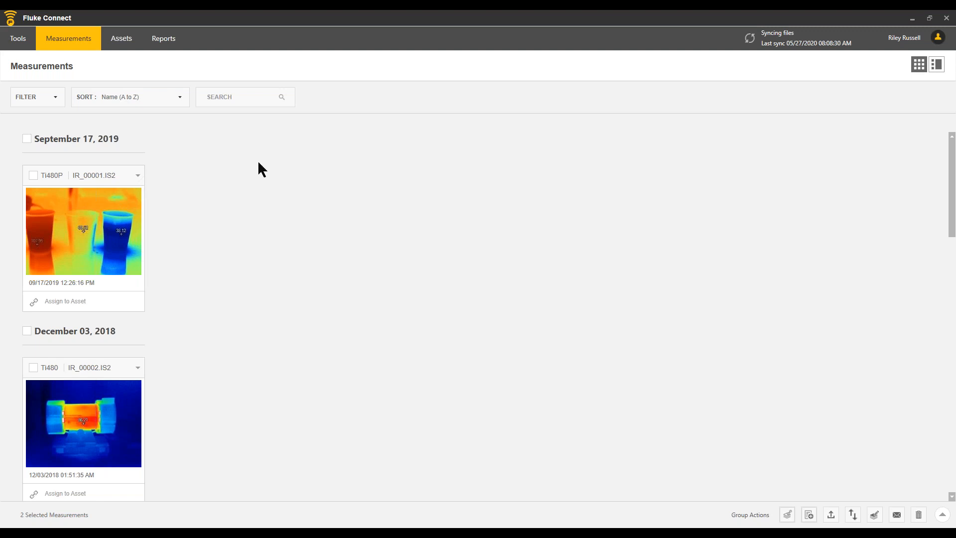
pyautogui.click(64, 215)
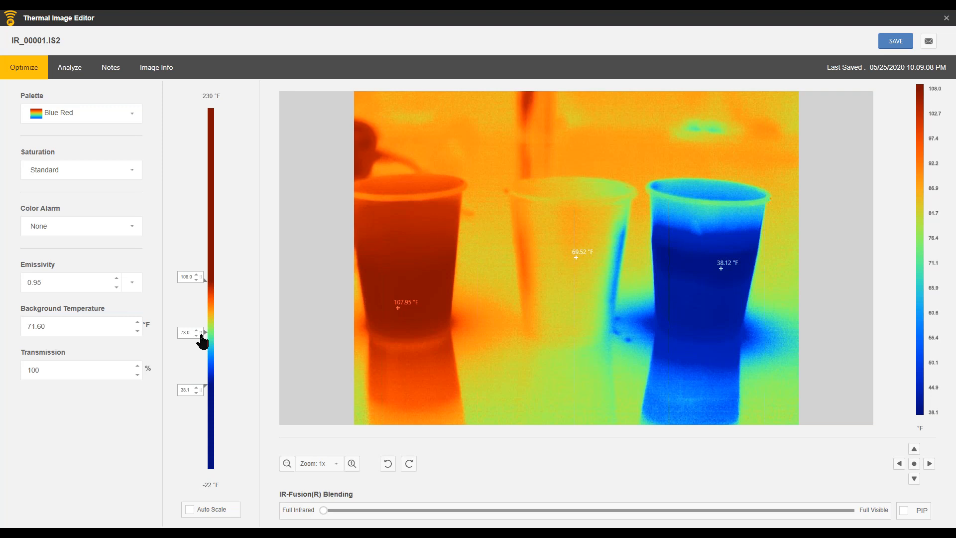
# Step: Shift the temperature range up and down the scale, and reset it by turning on Auto Scale
pyautogui.moveTo(201, 341); pyautogui.dragTo(200, 307)
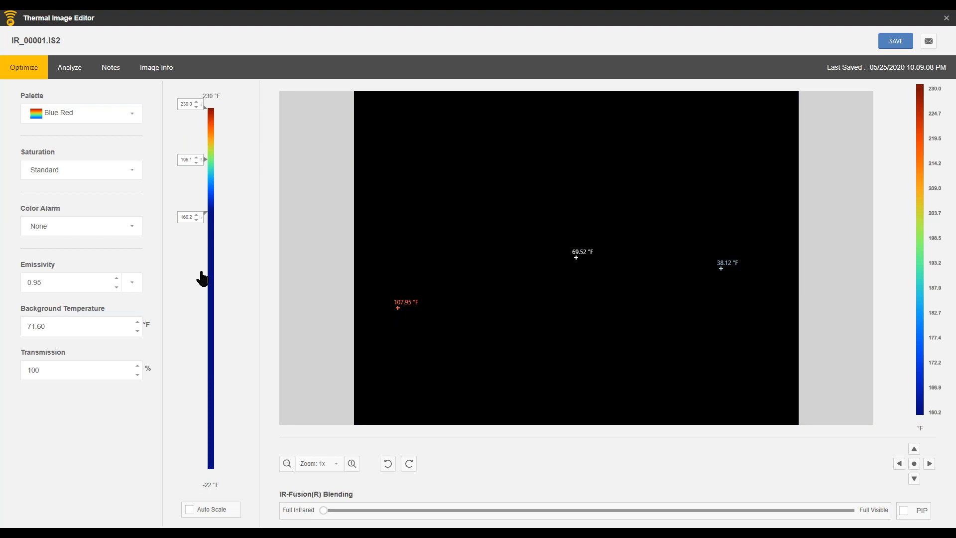
pyautogui.moveTo(199, 292); pyautogui.dragTo(212, 409)
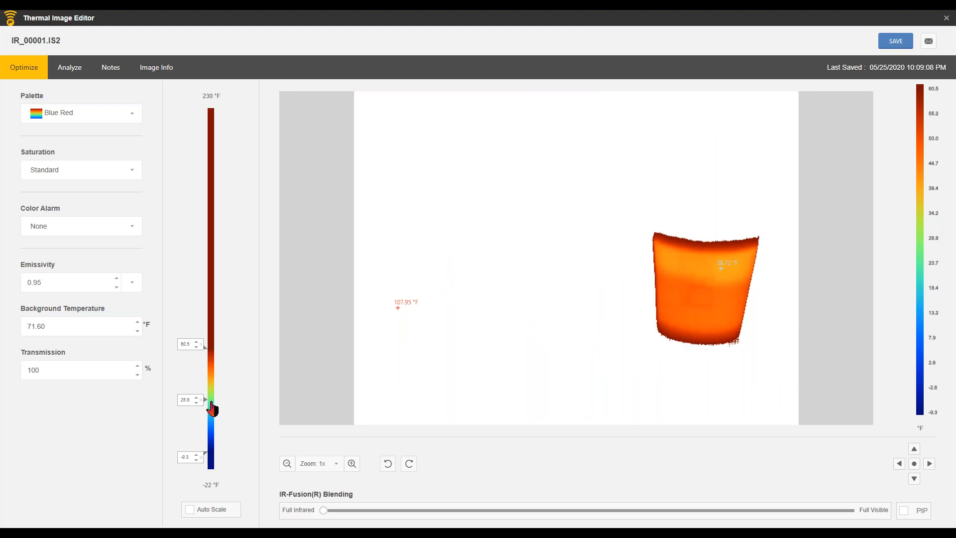
pyautogui.moveTo(212, 409); pyautogui.dragTo(210, 300)
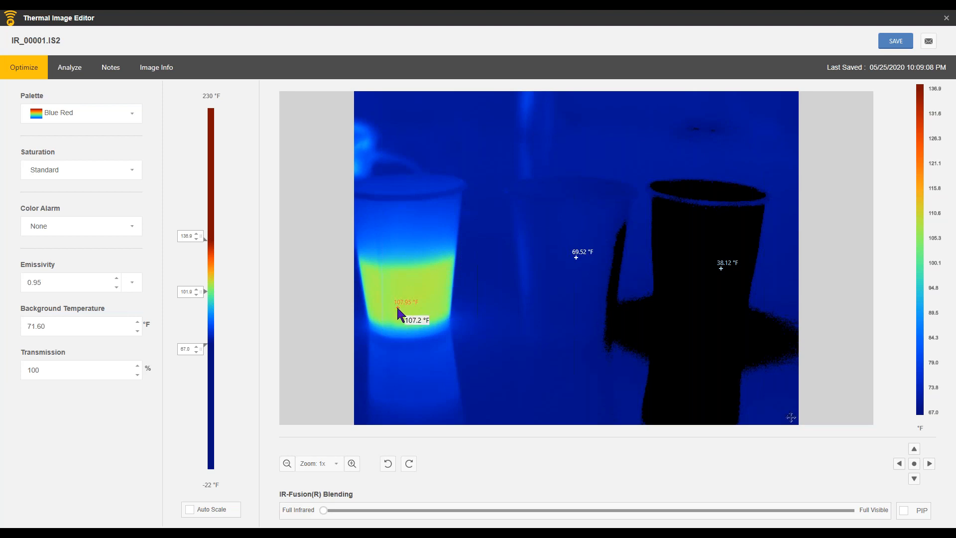
pyautogui.click(188, 509)
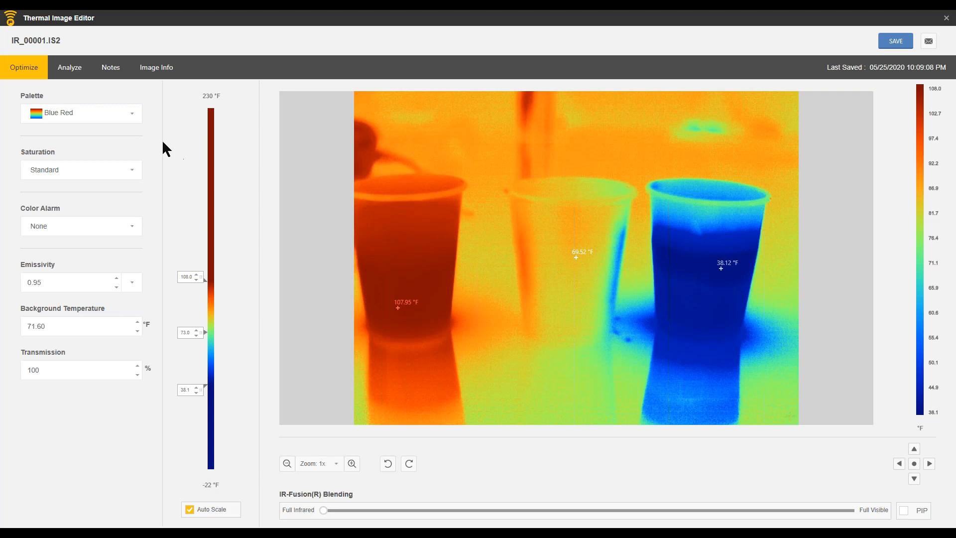
# Step: Try the Grayscale, Amber and Ironbow palettes on the image, and return it to Blue Red
pyautogui.click(133, 112)
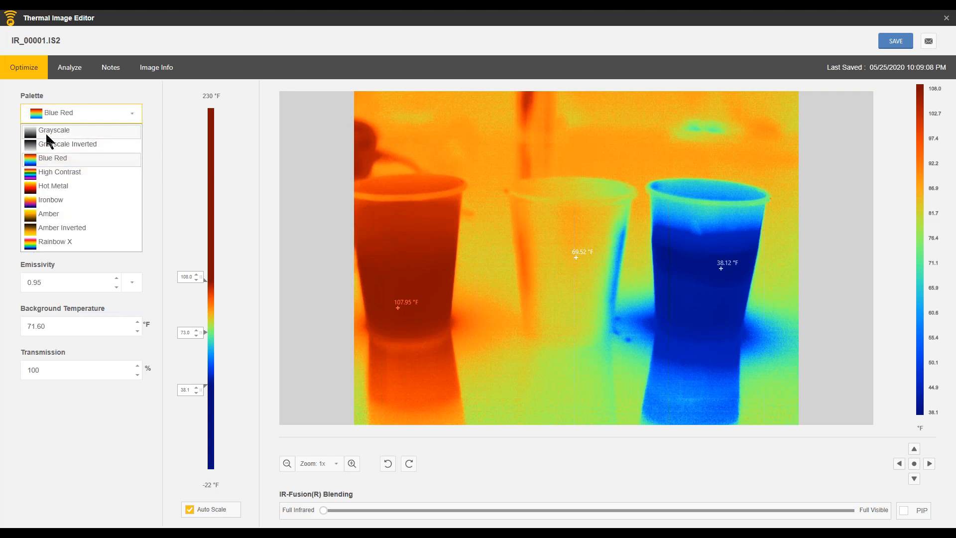
pyautogui.click(65, 132)
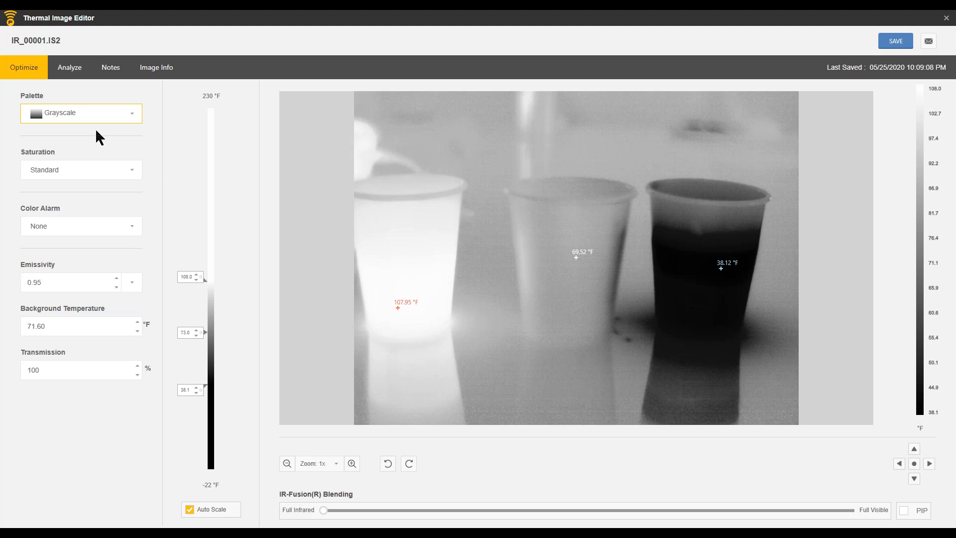
pyautogui.click(129, 117)
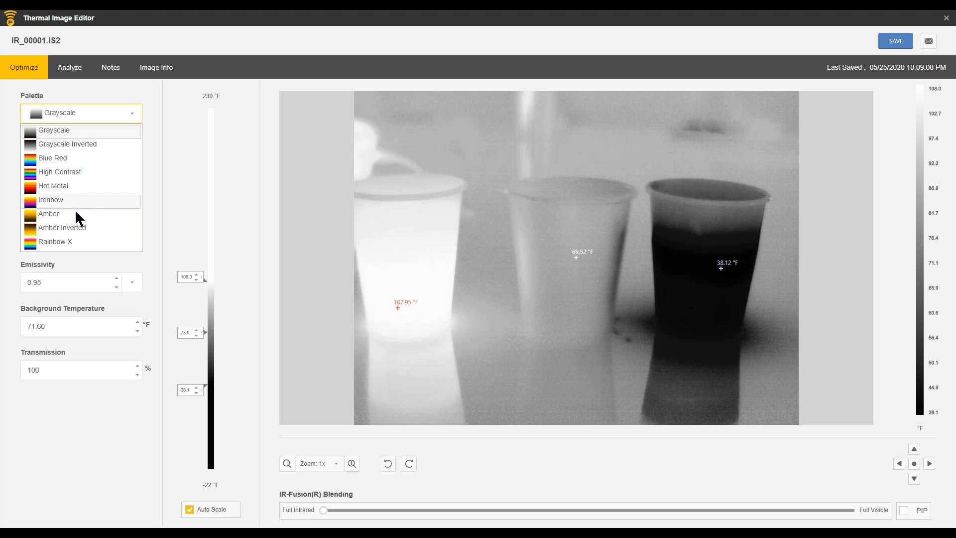
pyautogui.click(58, 214)
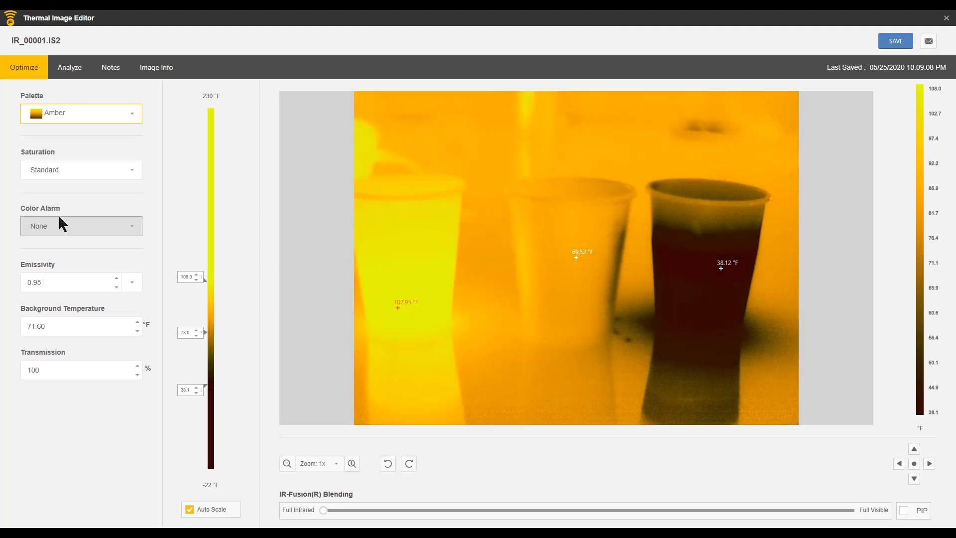
pyautogui.click(133, 113)
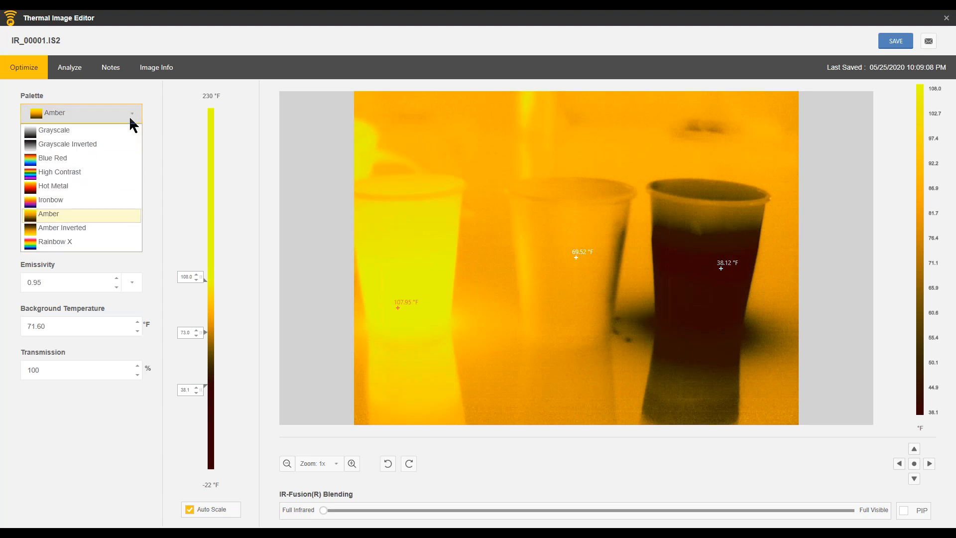
pyautogui.click(49, 201)
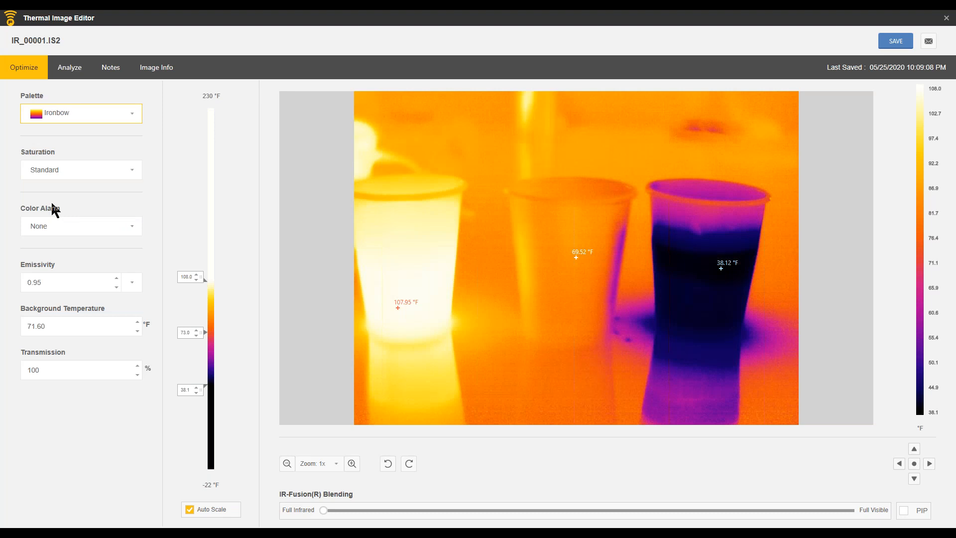
pyautogui.click(133, 113)
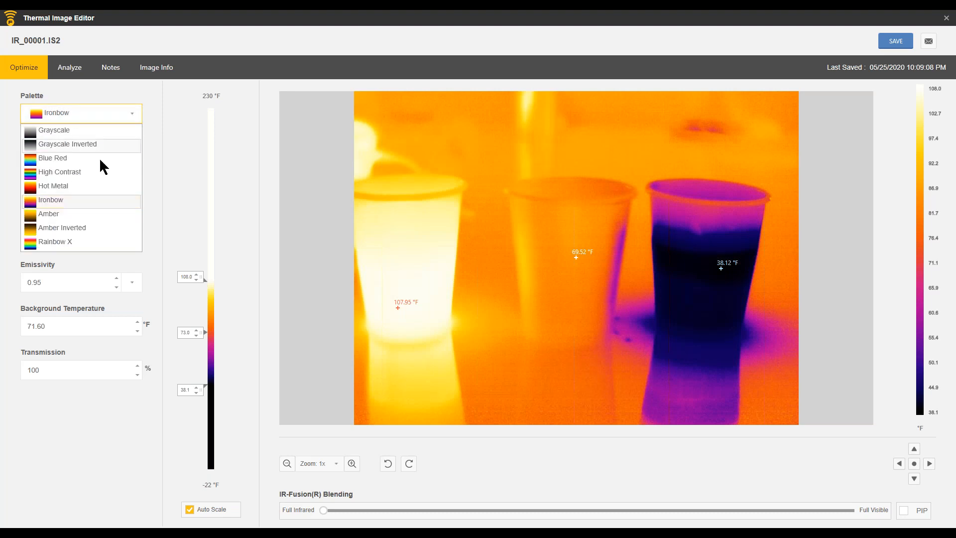
pyautogui.click(48, 159)
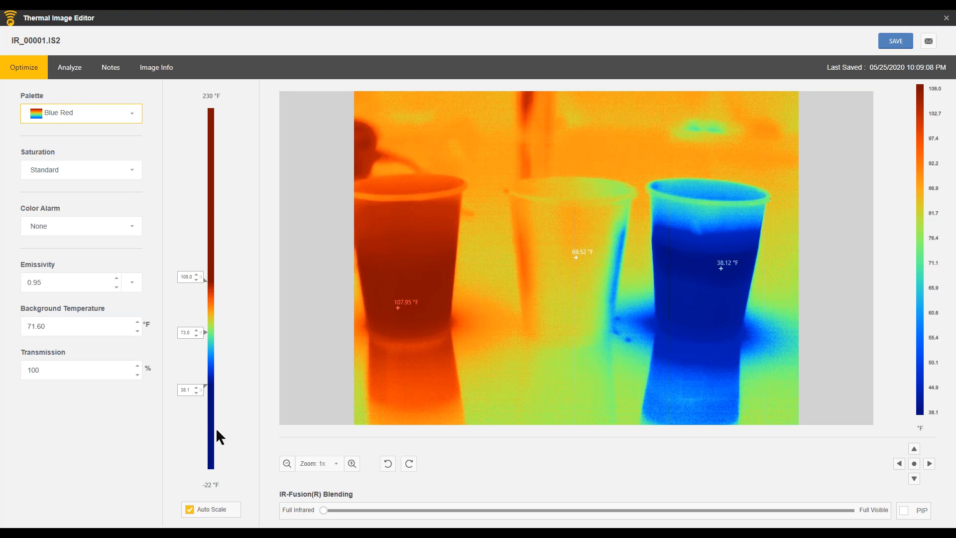
# Step: Try Red / Blue and White / Black saturation with Auto Scale off and the temperature range shifted to 80.0–149.9 °F
pyautogui.click(125, 174)
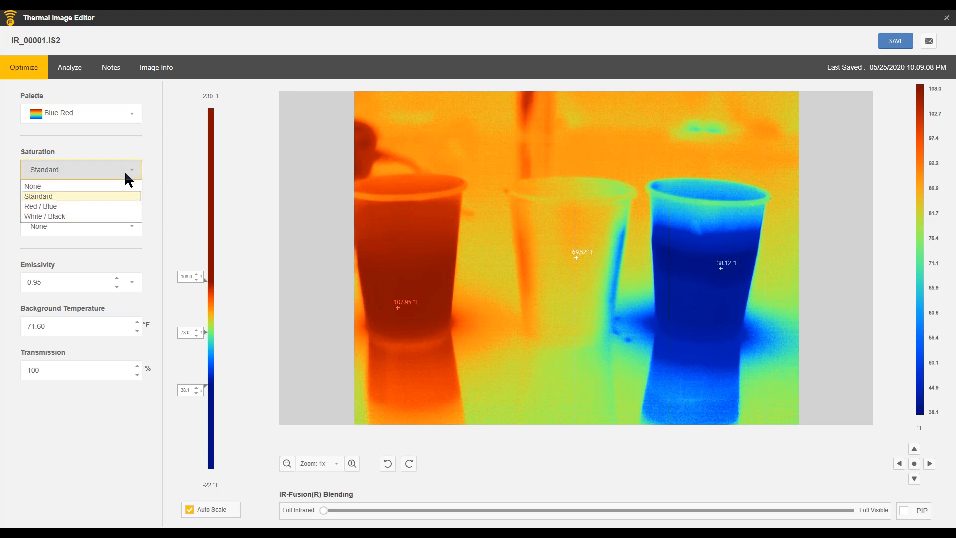
pyautogui.click(99, 206)
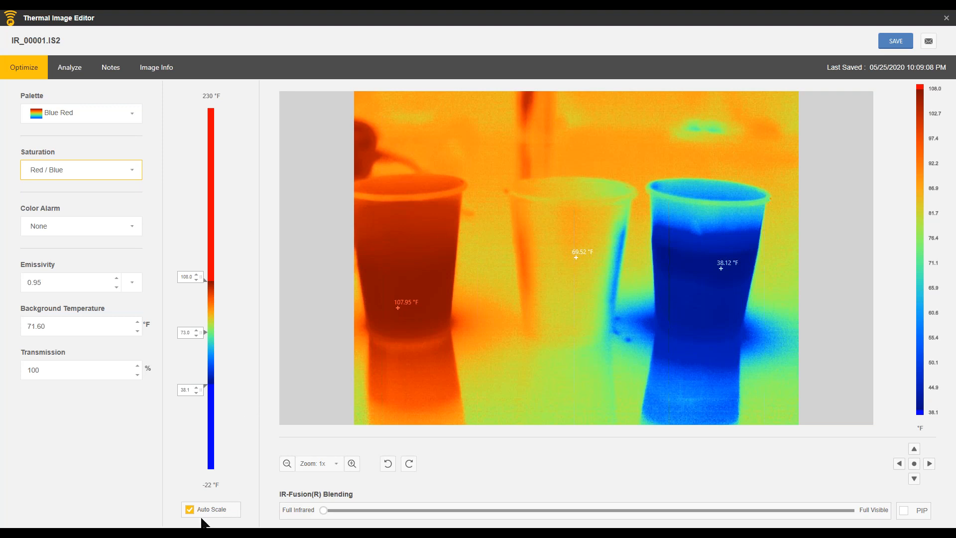
pyautogui.click(189, 512)
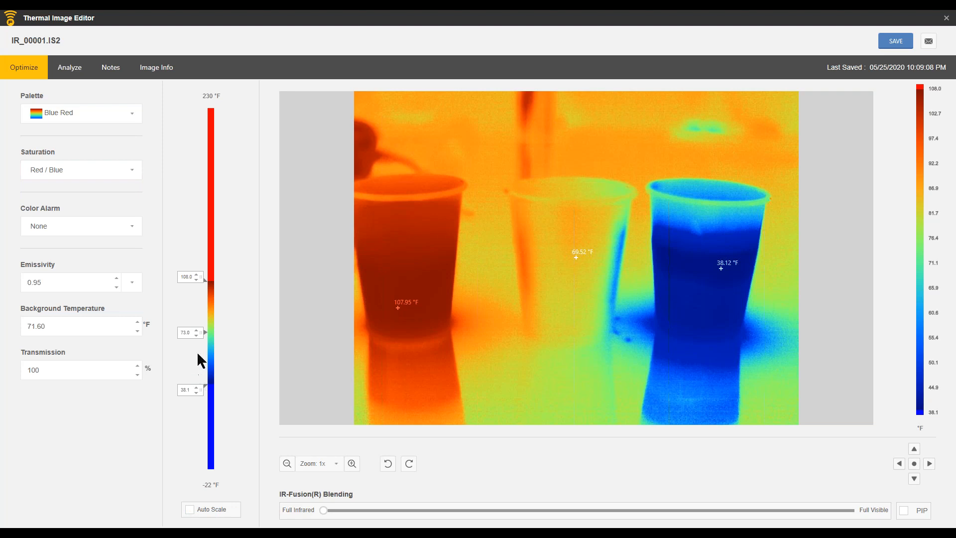
pyautogui.moveTo(200, 335); pyautogui.dragTo(203, 281)
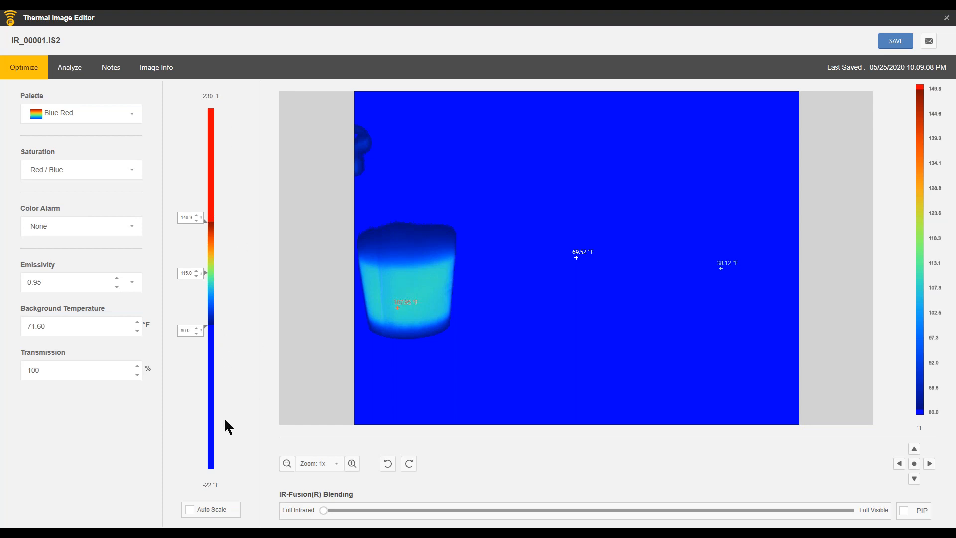
pyautogui.click(132, 168)
pyautogui.click(56, 215)
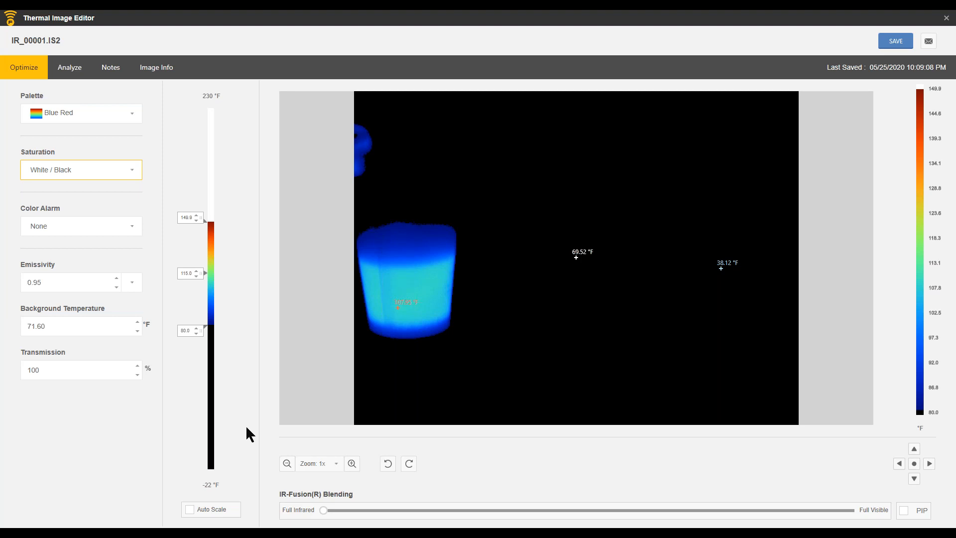
# Step: Set the saturation to None and turn Auto Scale back on
pyautogui.click(125, 169)
pyautogui.click(56, 185)
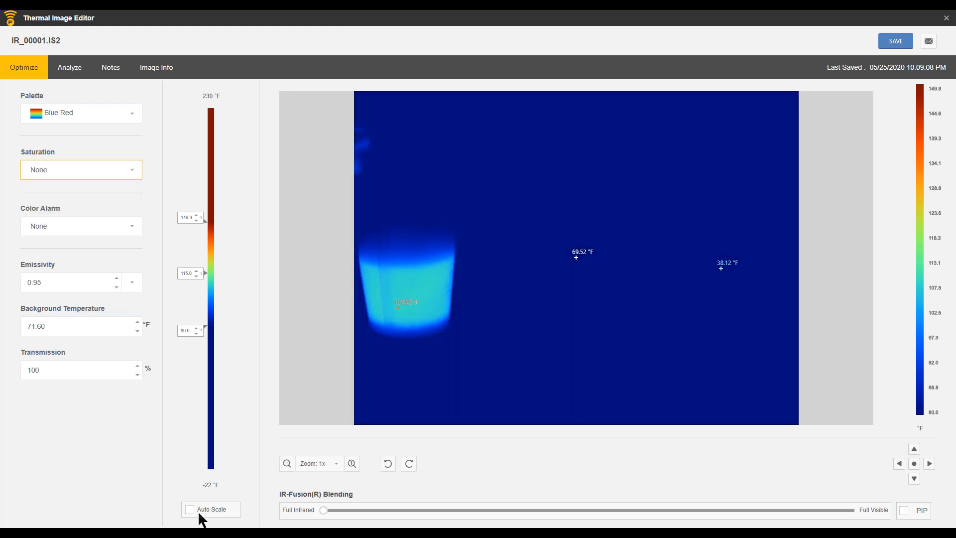
pyautogui.click(189, 509)
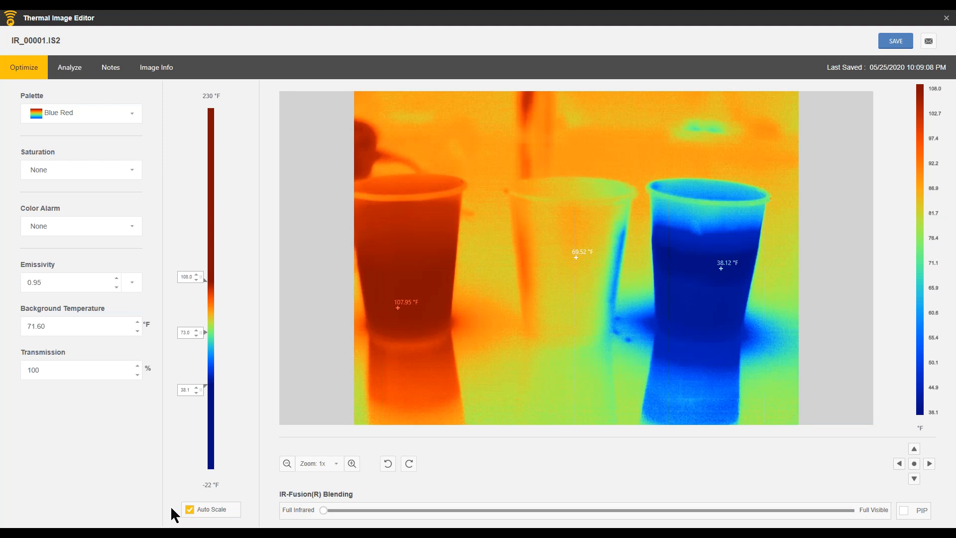
# Step: Apply an Isotherm color alarm with Auto Scale off, and set its limits to about 38.1 °F and 72.8 °F
pyautogui.click(136, 226)
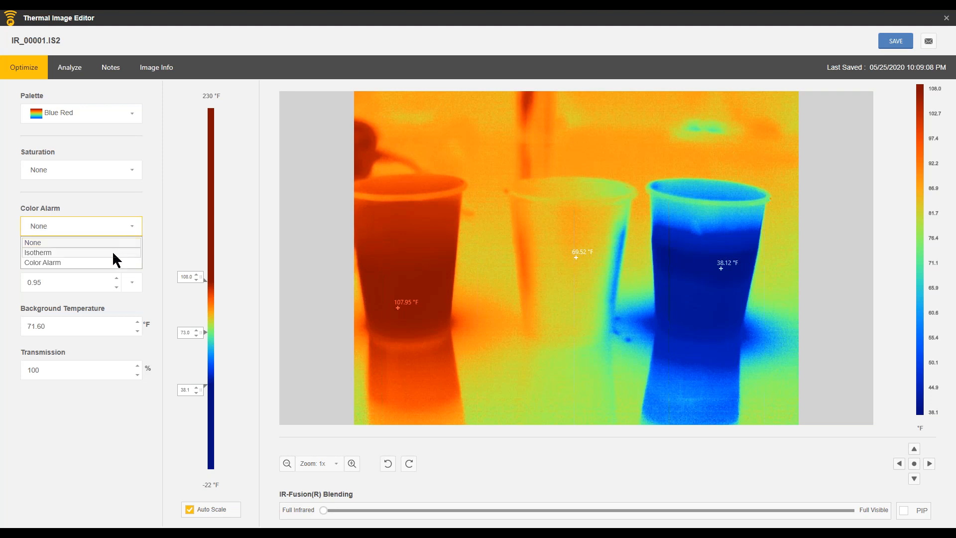
pyautogui.click(44, 252)
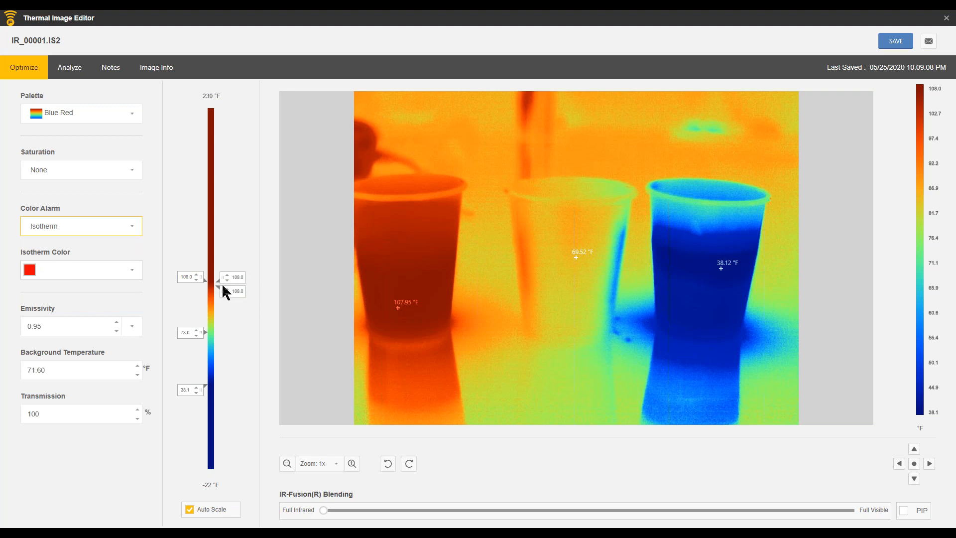
pyautogui.click(189, 509)
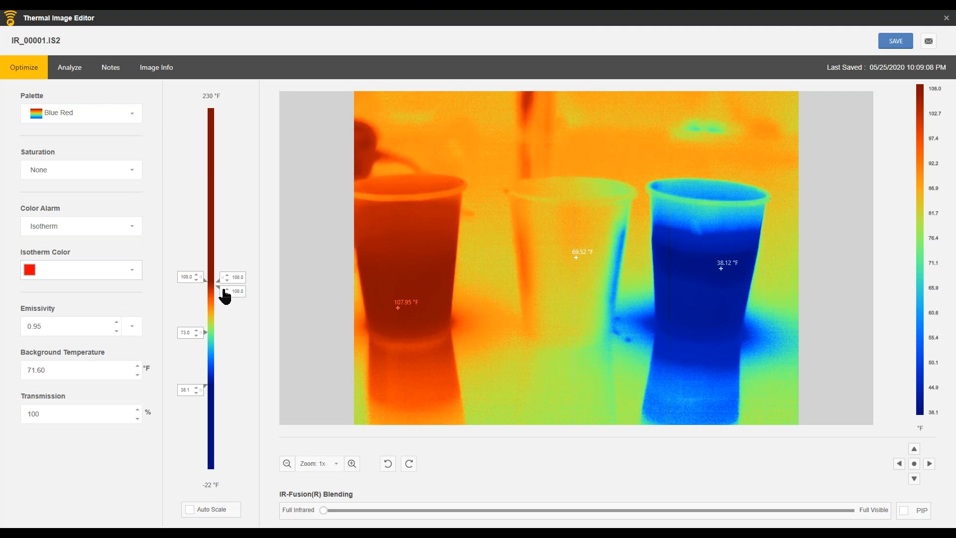
pyautogui.moveTo(223, 293); pyautogui.dragTo(225, 400)
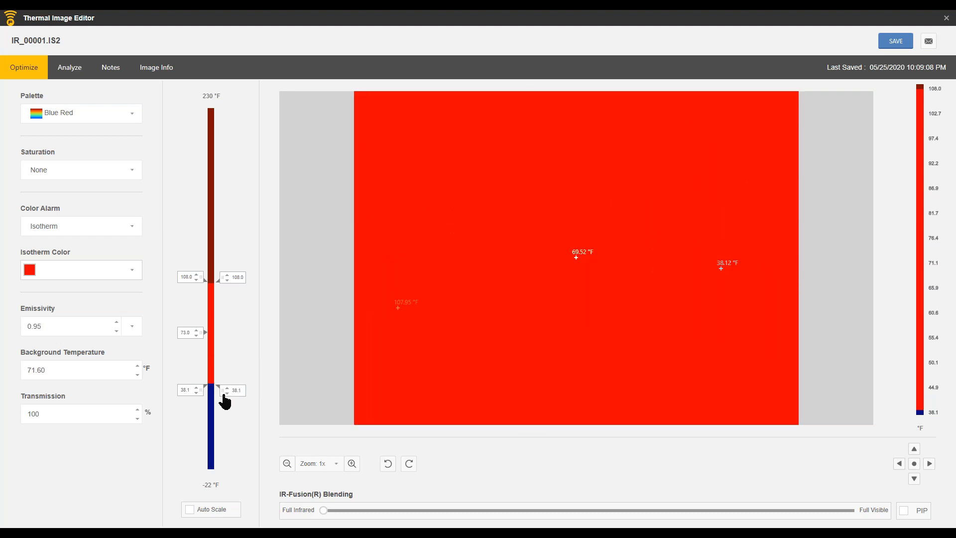
pyautogui.moveTo(220, 279); pyautogui.dragTo(221, 336)
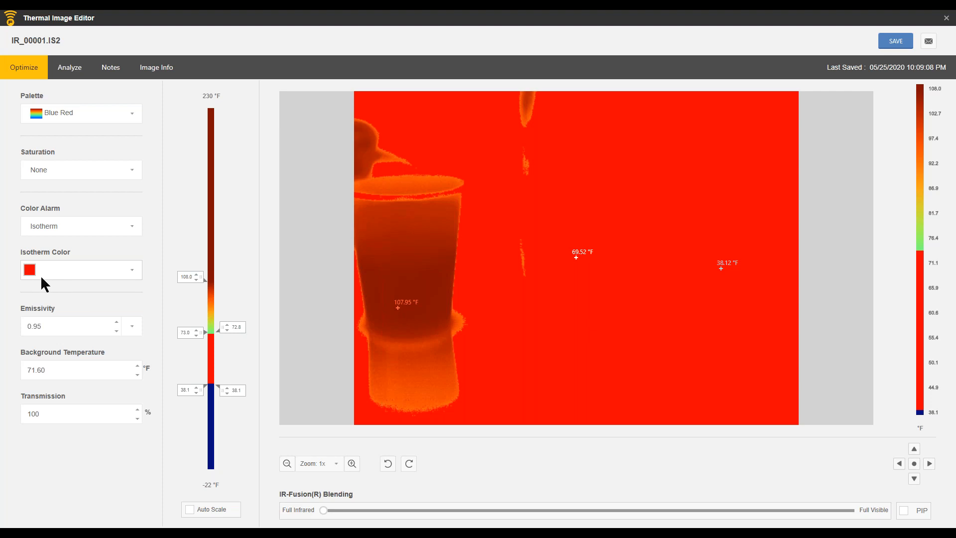
# Step: Change the isotherm color to gray and raise its upper limit to about 89.3 °F
pyautogui.click(133, 272)
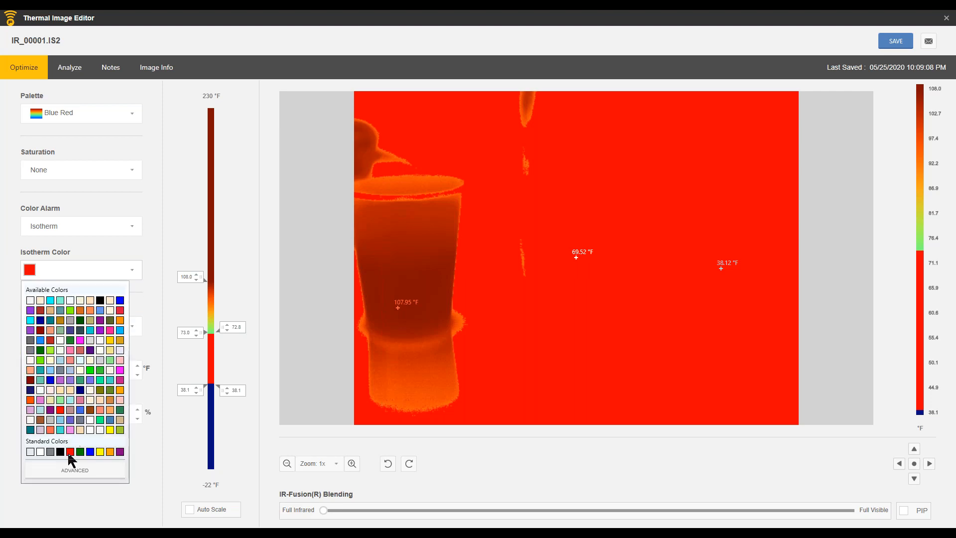
pyautogui.click(50, 452)
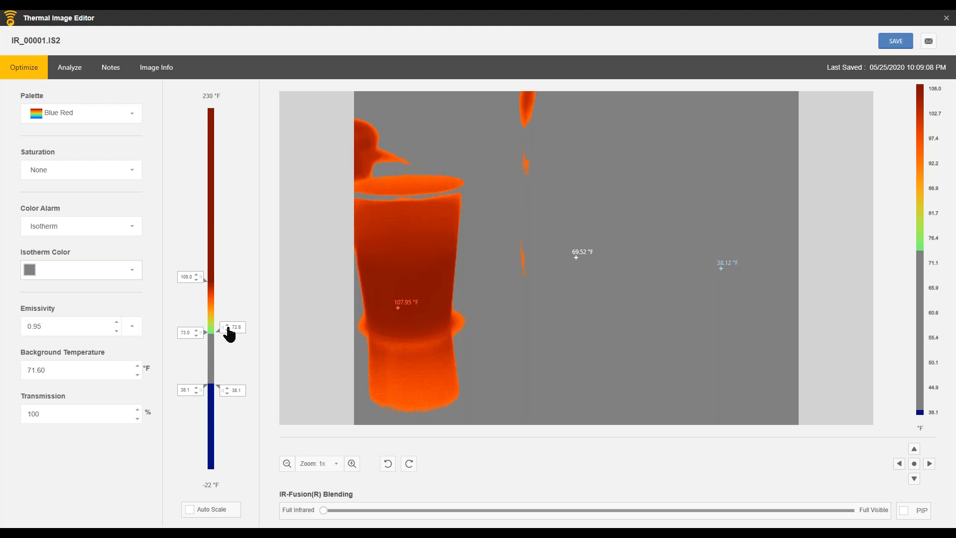
pyautogui.moveTo(225, 331); pyautogui.dragTo(229, 310)
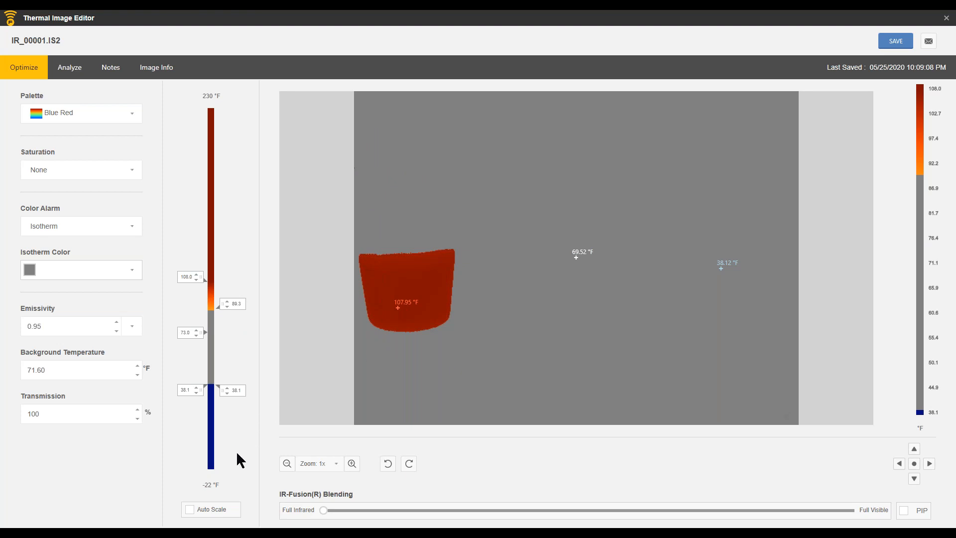
# Step: Remove the isotherm by setting the color alarm to None, and switch the alarm type to Color Alarm
pyautogui.click(130, 225)
pyautogui.click(83, 243)
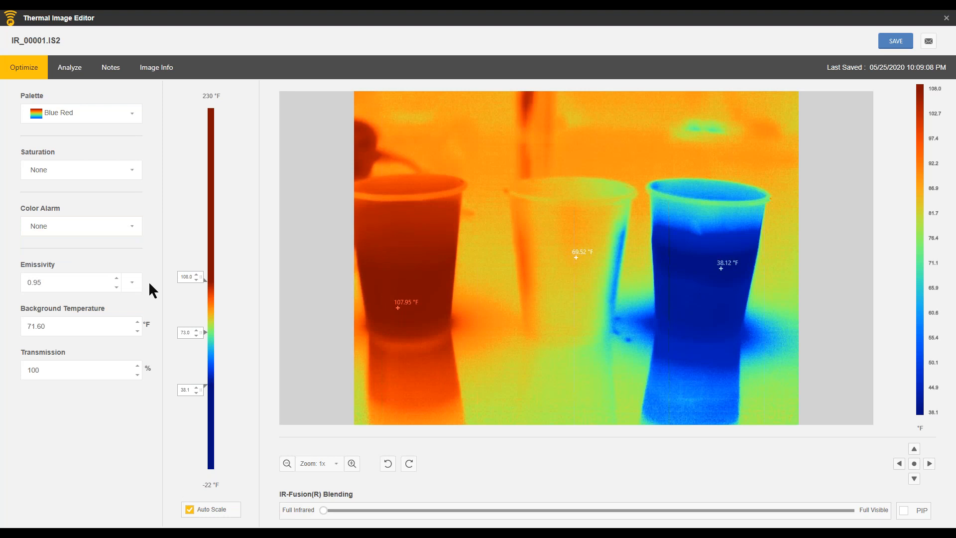
pyautogui.click(136, 227)
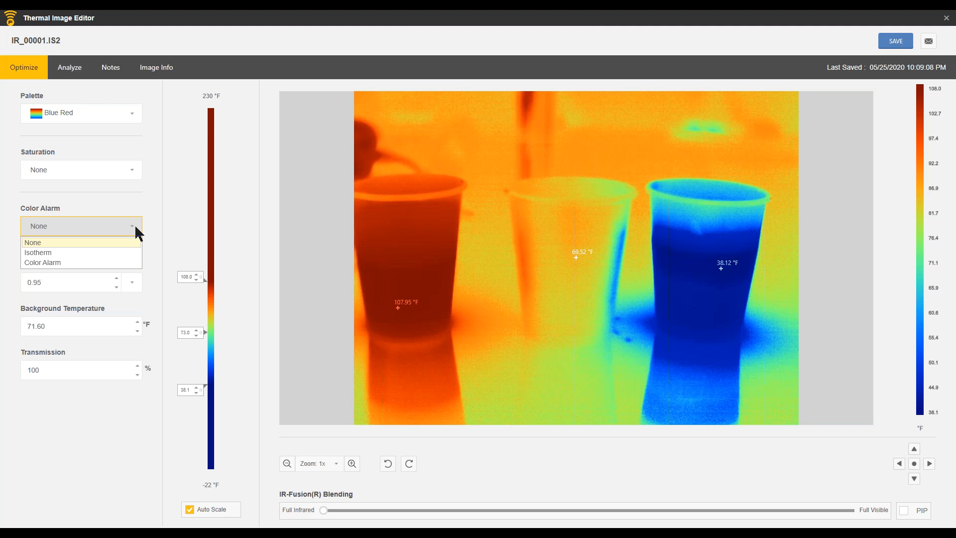
pyautogui.click(54, 262)
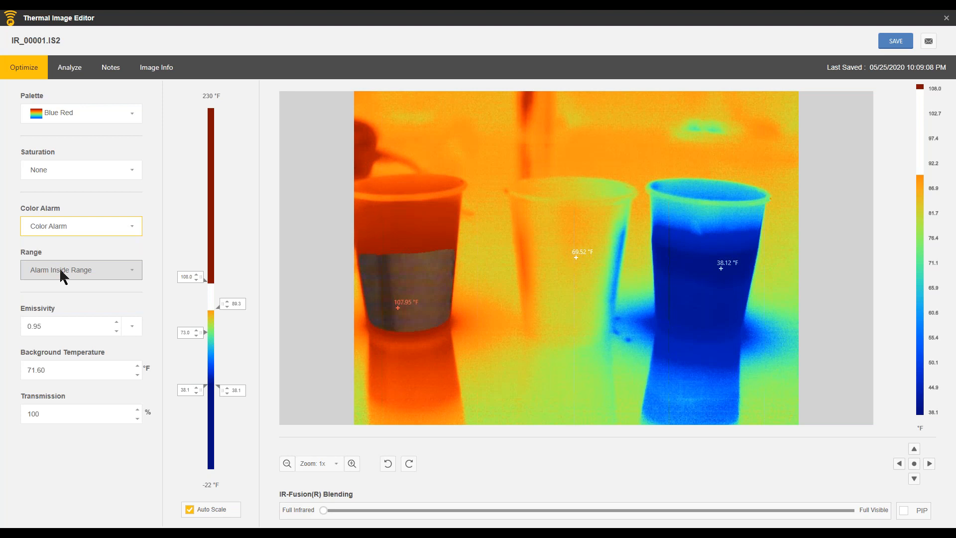
# Step: Set the color alarm to Alarm Outside Range, turn Auto Scale off, and adjust its limits to about 38.8 °F and 85.4 °F
pyautogui.click(139, 271)
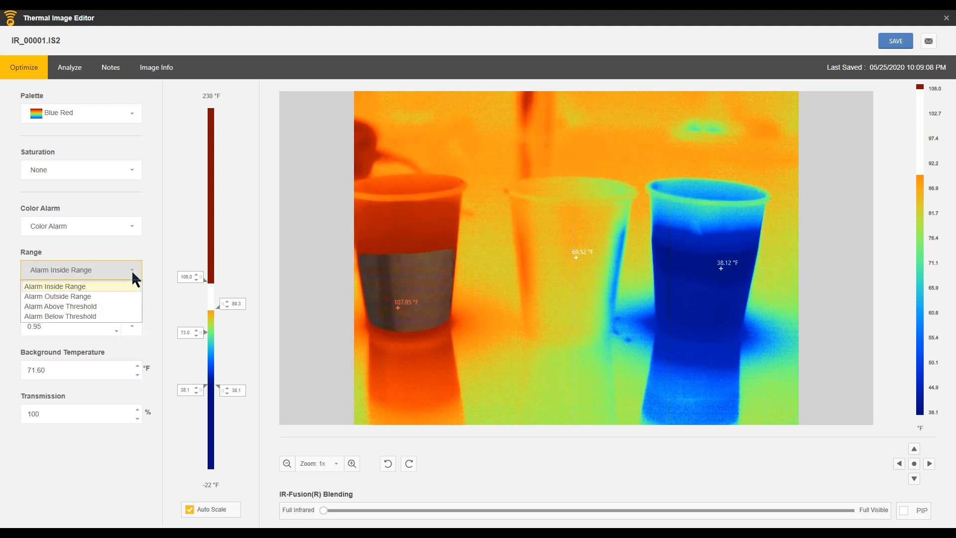
pyautogui.click(72, 296)
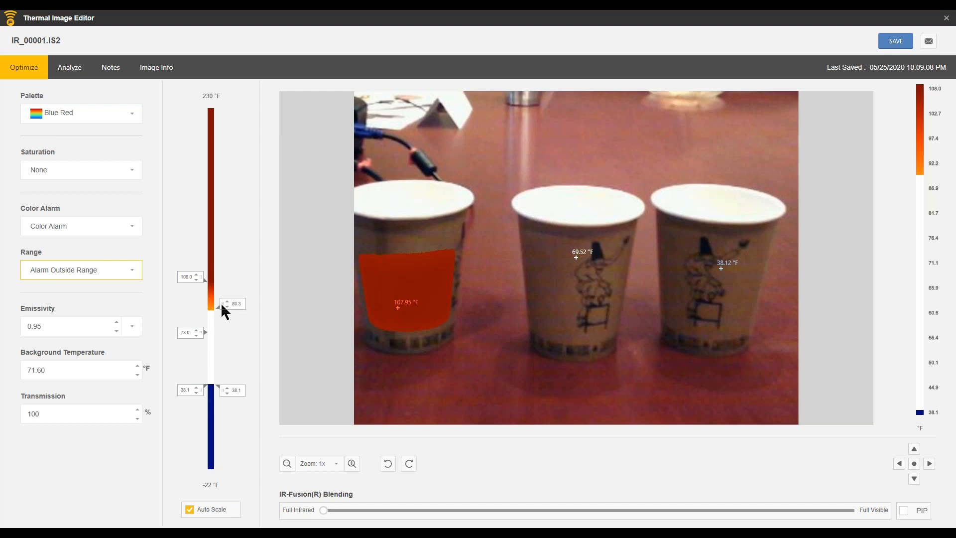
pyautogui.click(190, 509)
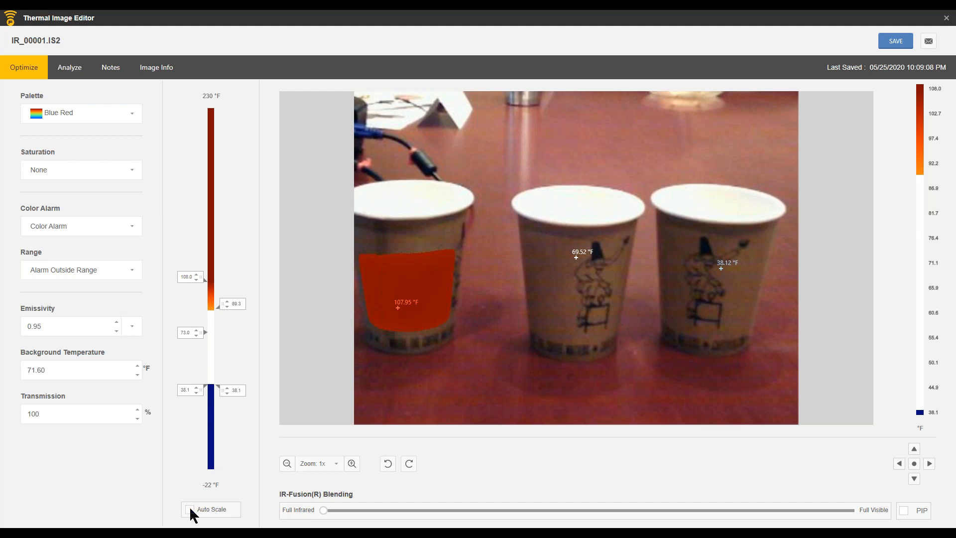
pyautogui.moveTo(222, 311); pyautogui.dragTo(223, 329)
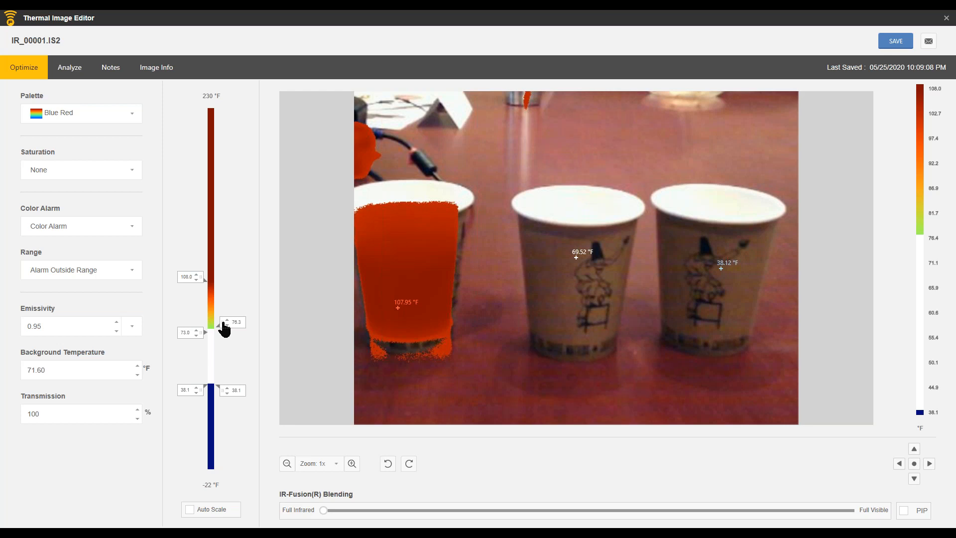
pyautogui.moveTo(224, 329); pyautogui.dragTo(223, 315)
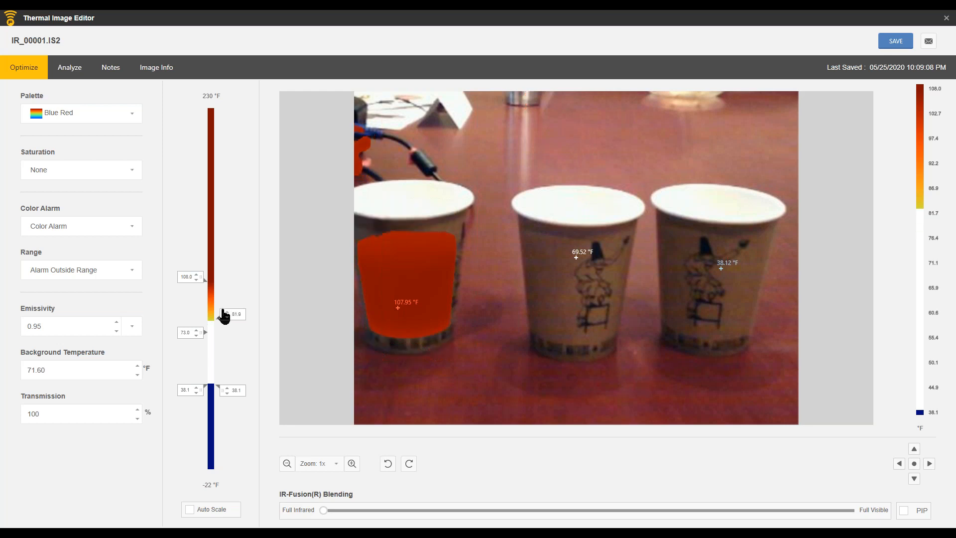
pyautogui.moveTo(223, 397); pyautogui.dragTo(226, 371)
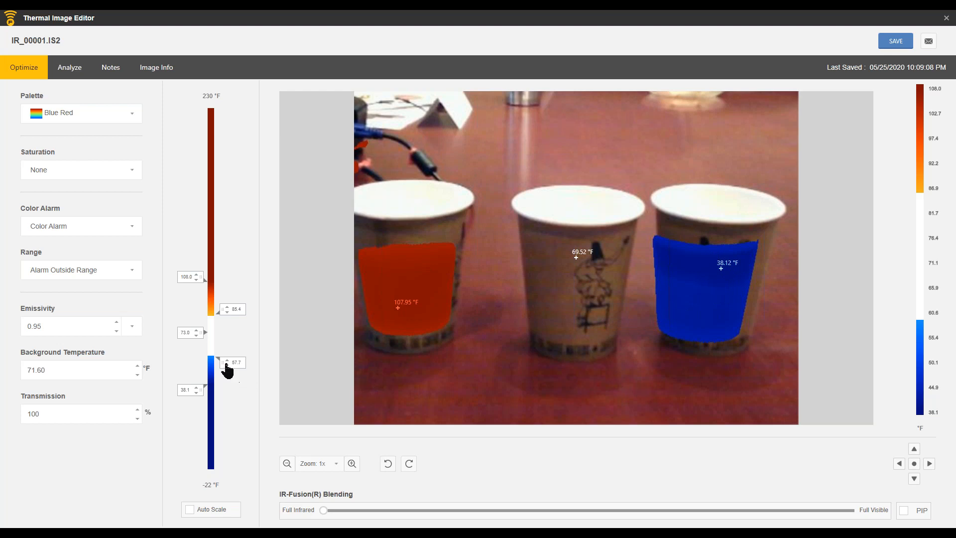
pyautogui.moveTo(225, 365); pyautogui.dragTo(221, 390)
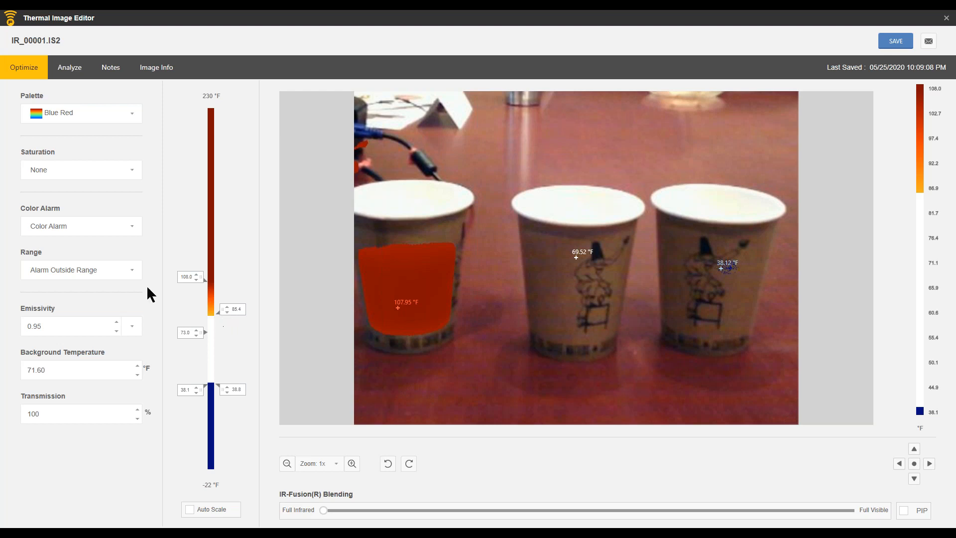
# Step: Switch the color alarm range to Alarm Inside Range
pyautogui.click(136, 269)
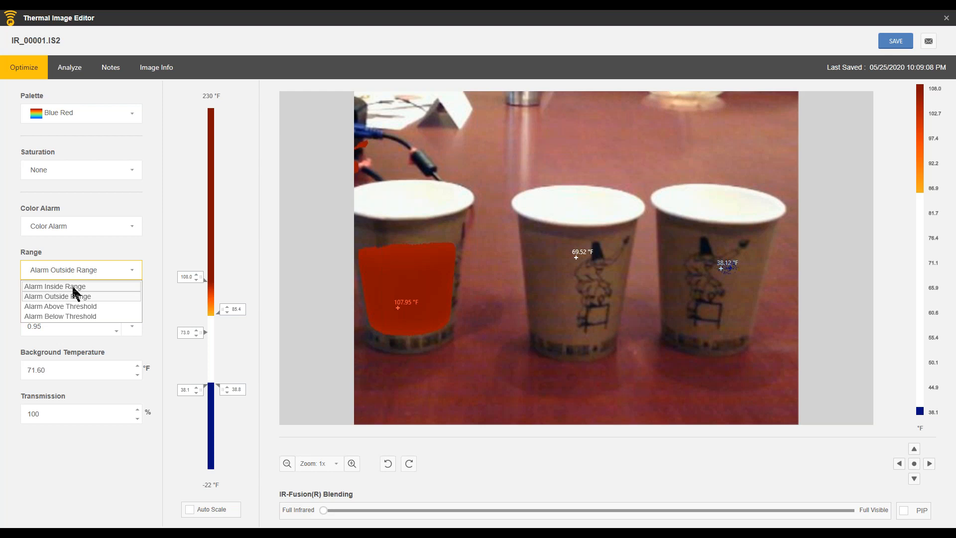
pyautogui.click(73, 286)
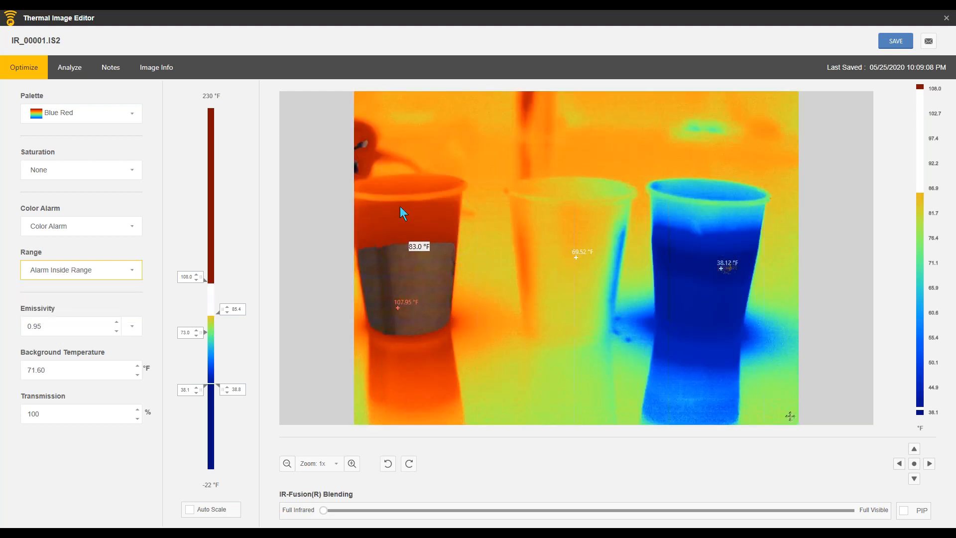
pyautogui.click(137, 274)
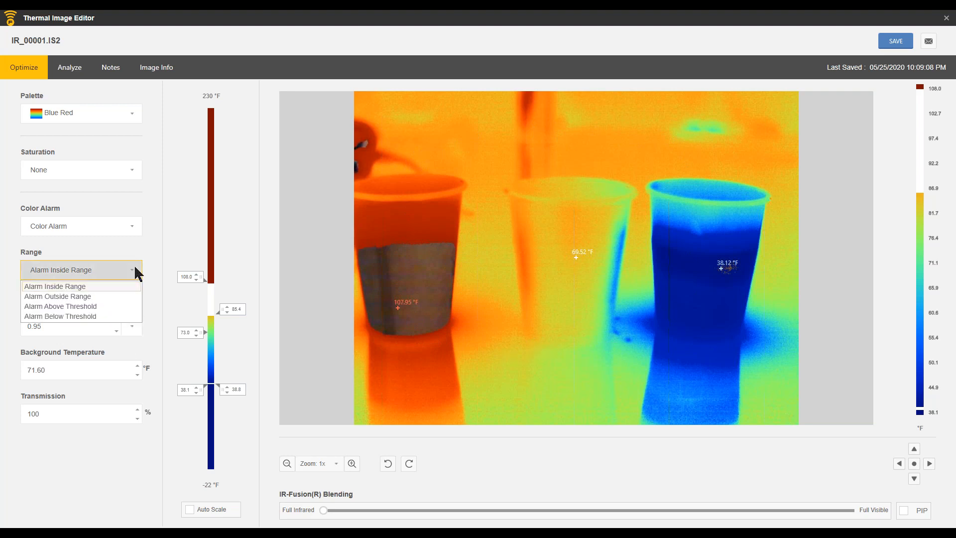
pyautogui.click(137, 273)
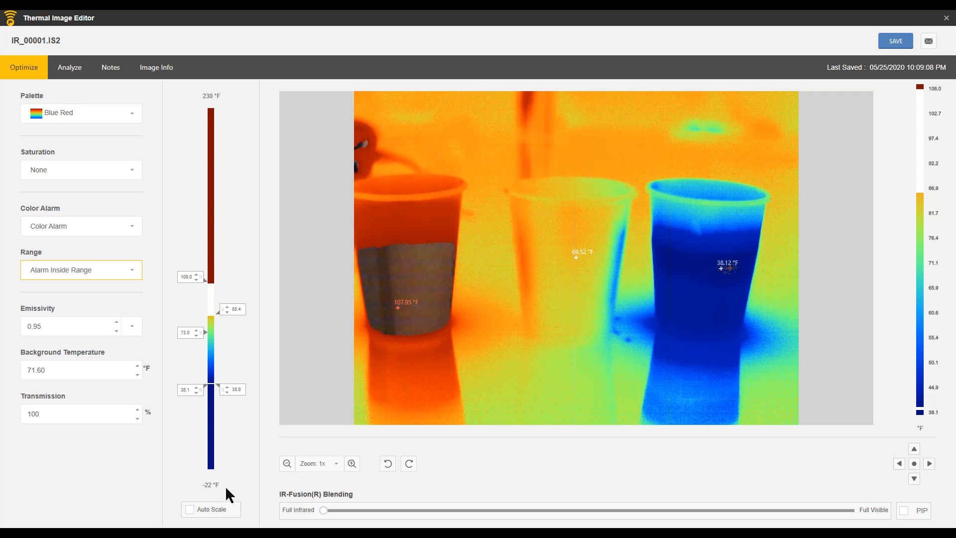
# Step: Remove the color alarm by setting it to None, and turn Auto Scale back on
pyautogui.click(132, 226)
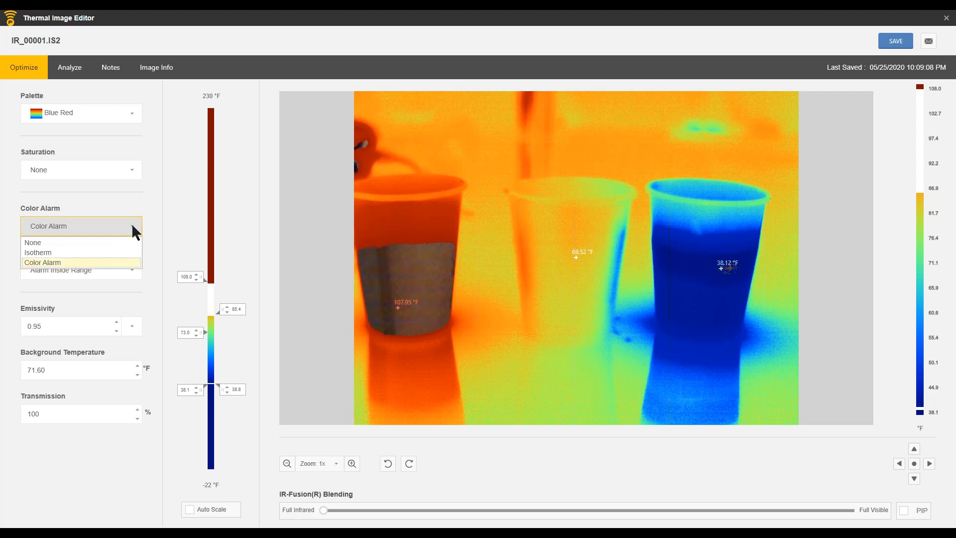
pyautogui.click(33, 243)
pyautogui.click(190, 510)
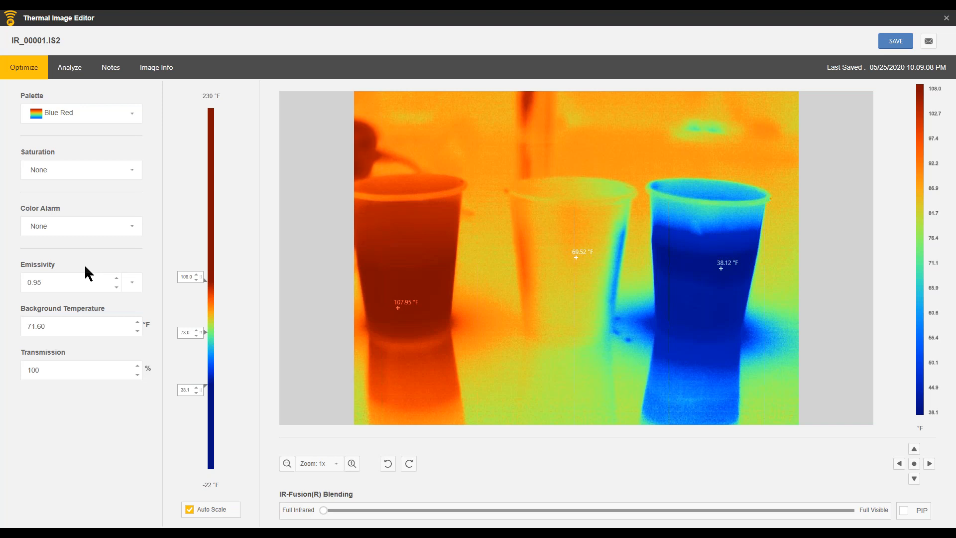
# Step: Look through the list of material emissivity values, and try zooming the thermal image in and out
pyautogui.click(134, 283)
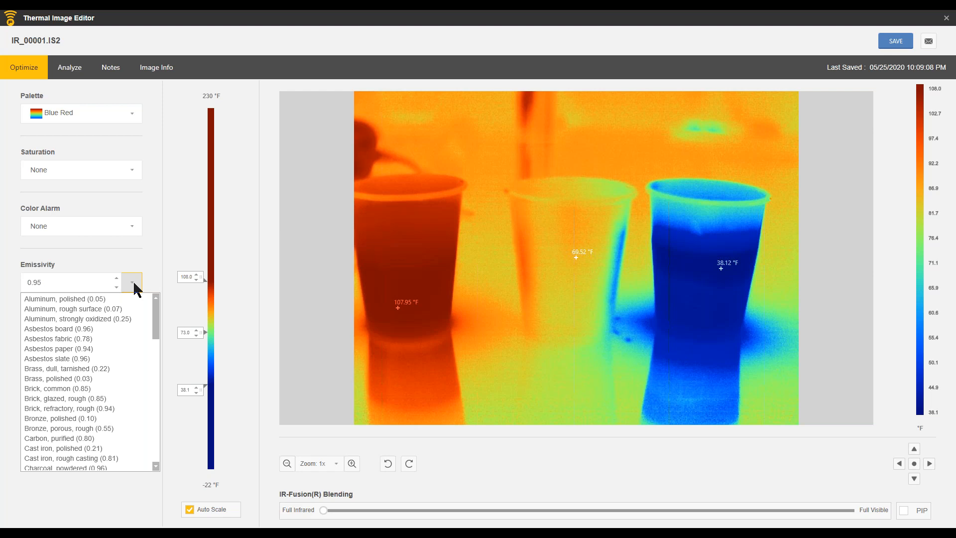
pyautogui.click(133, 283)
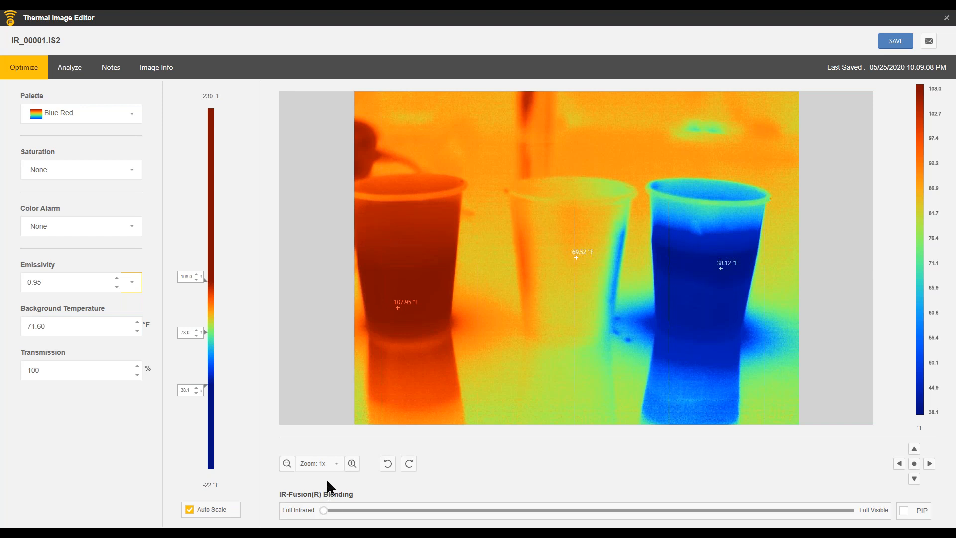
pyautogui.click(352, 464)
pyautogui.click(352, 464)
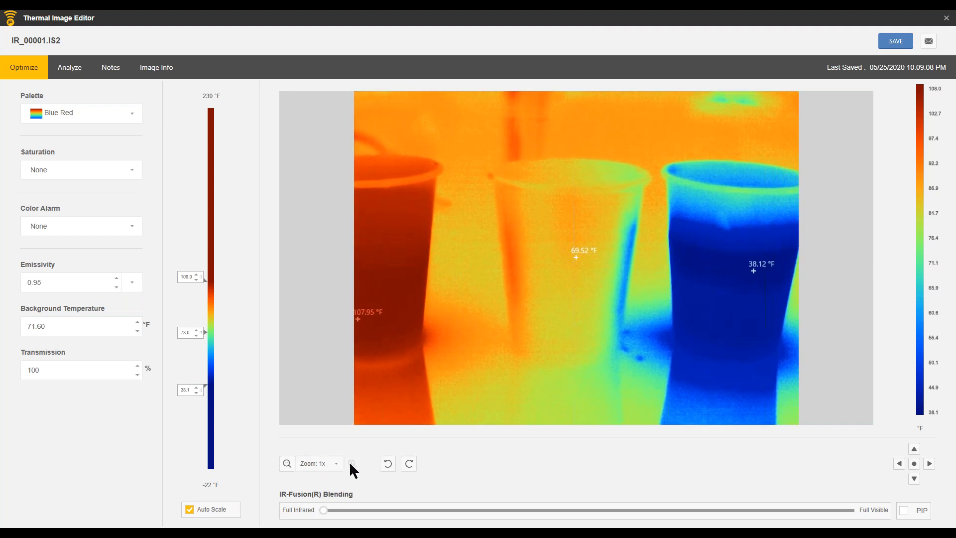
pyautogui.click(288, 464)
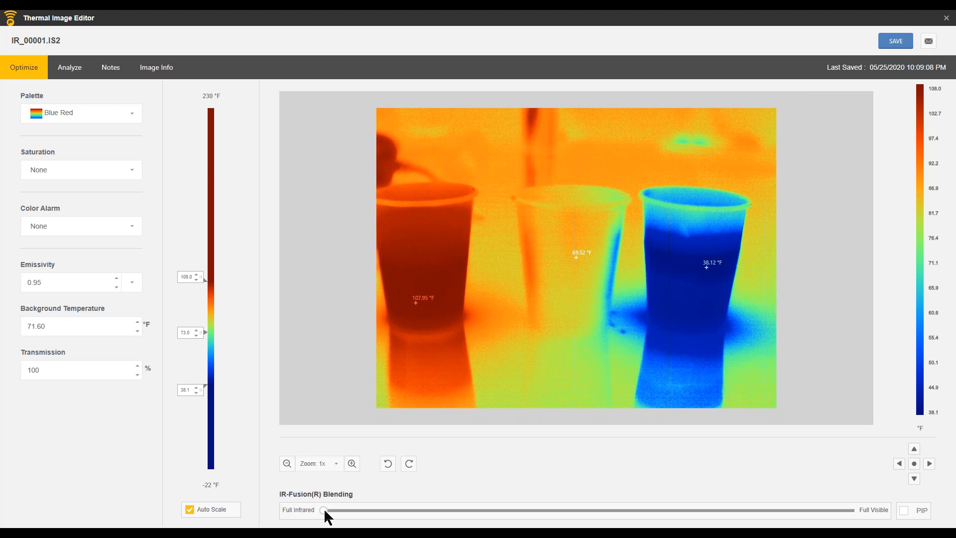
# Step: Set the IR-Fusion blending slightly below midway between Full Infrared and Full Visible, and nudge the visible layer left to align the cups
pyautogui.moveTo(354, 513); pyautogui.dragTo(382, 511)
pyautogui.moveTo(463, 510); pyautogui.dragTo(546, 515)
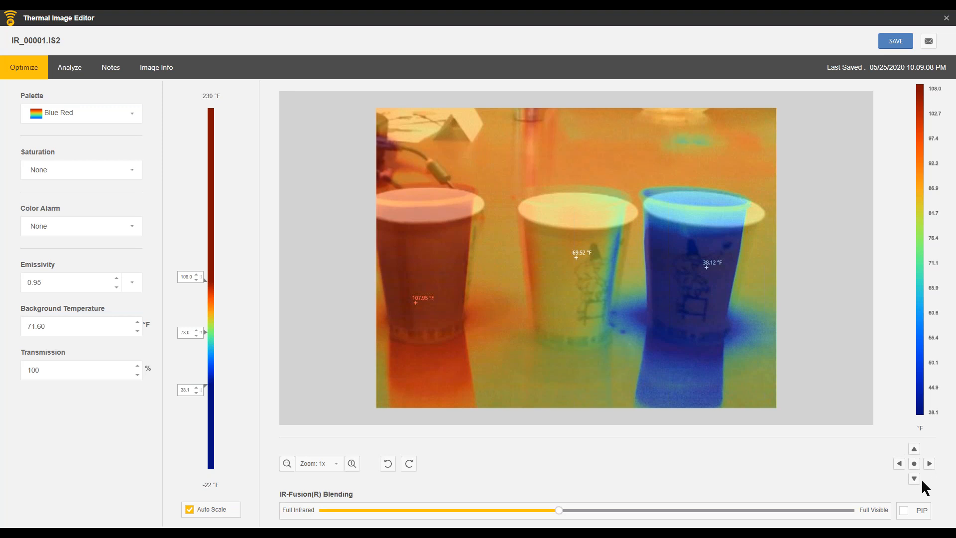
pyautogui.click(900, 463)
pyautogui.click(900, 463)
pyautogui.click(900, 464)
pyautogui.click(901, 464)
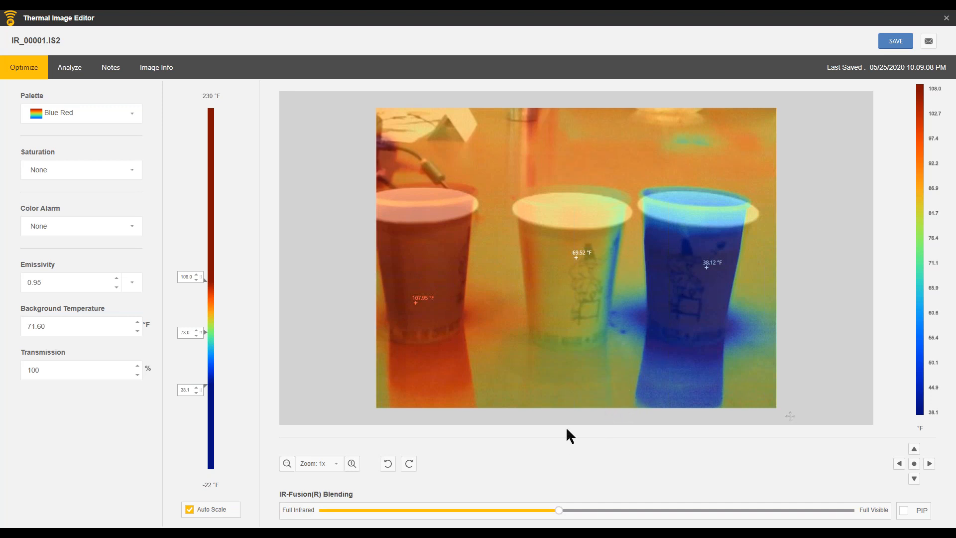
# Step: Rotate the image counterclockwise and back upright, and turn on picture-in-picture
pyautogui.click(387, 465)
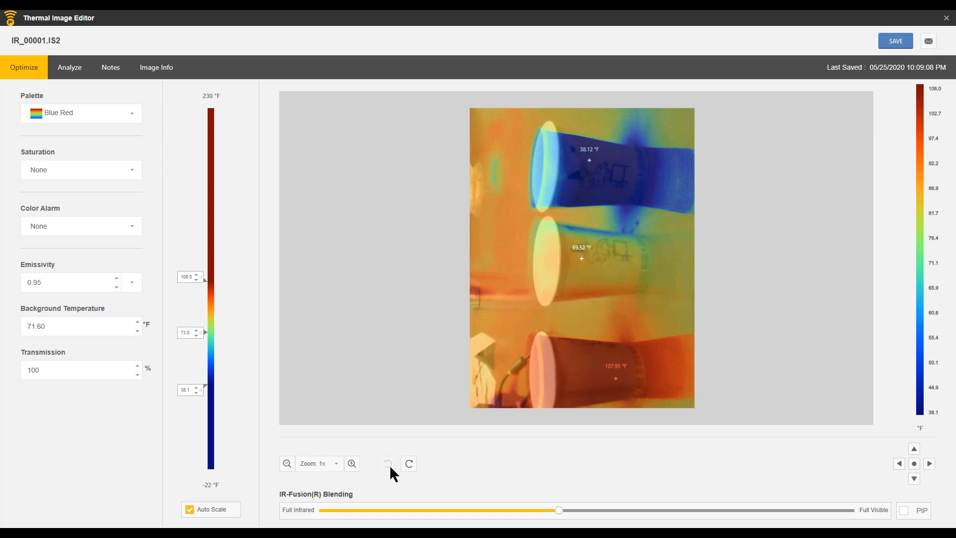
pyautogui.click(408, 464)
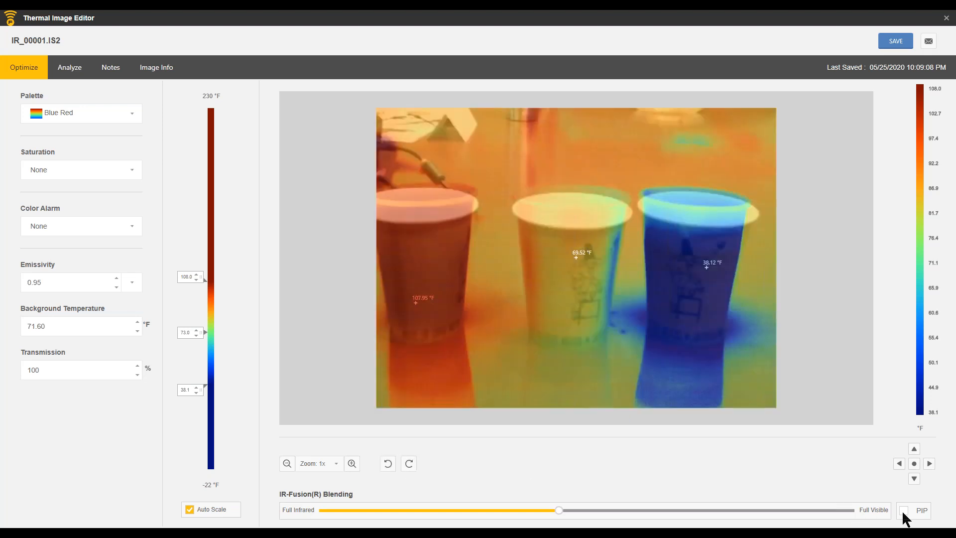
pyautogui.click(904, 513)
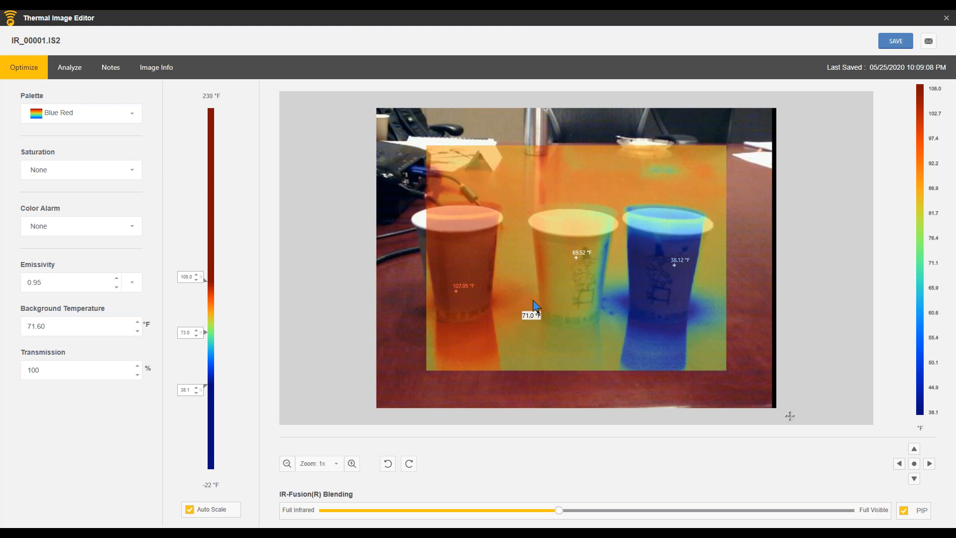
# Step: Close the Thermal Image Editor without saving the changes
pyautogui.click(946, 19)
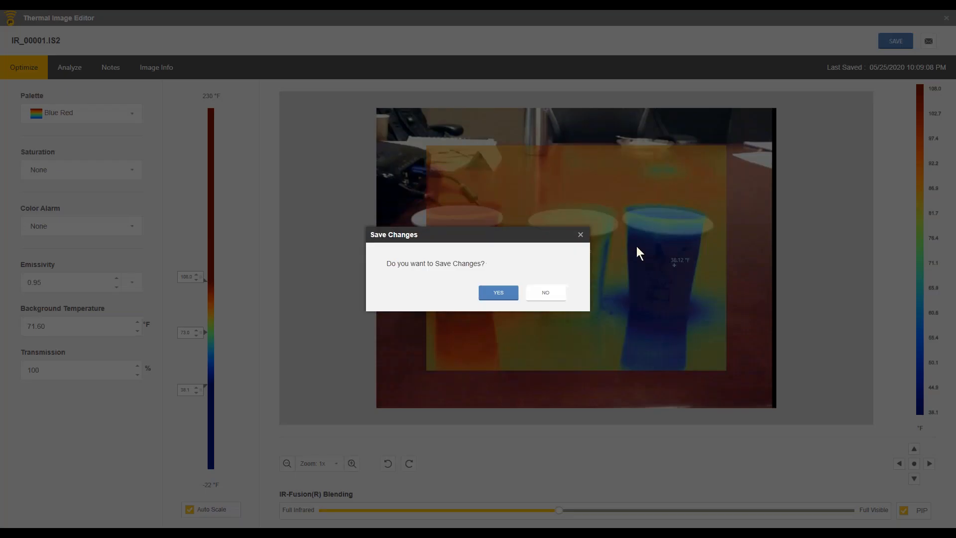
pyautogui.click(552, 291)
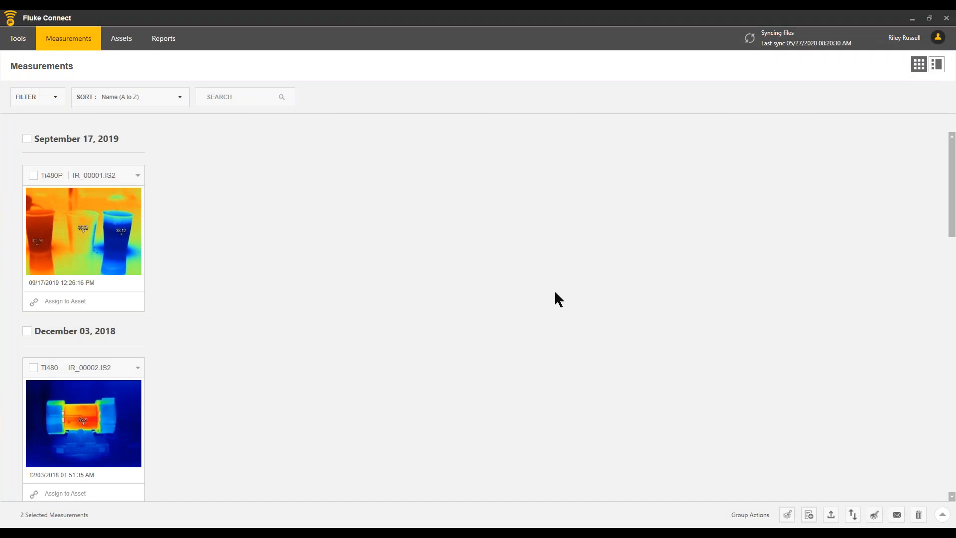
pyautogui.hotkey('alt', 'Tab')
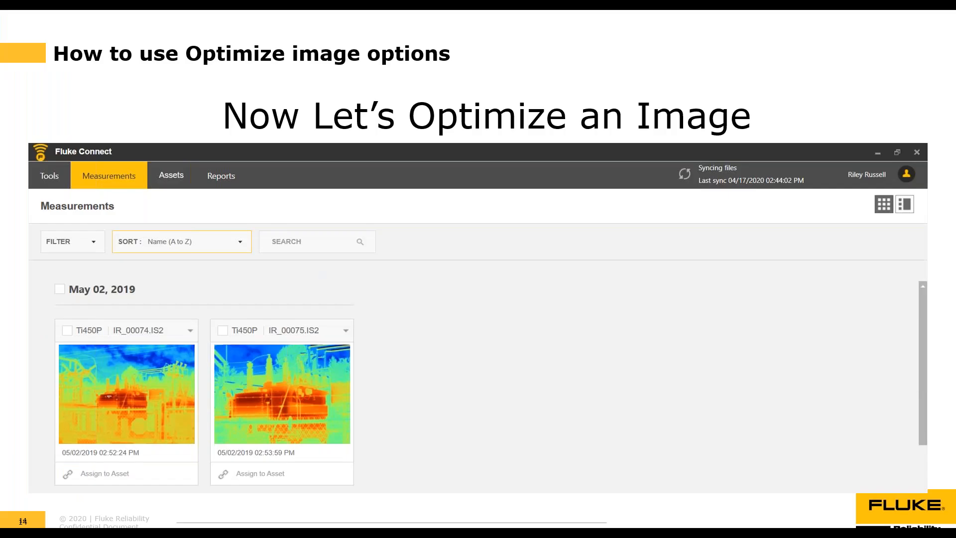
pyautogui.press('Right')
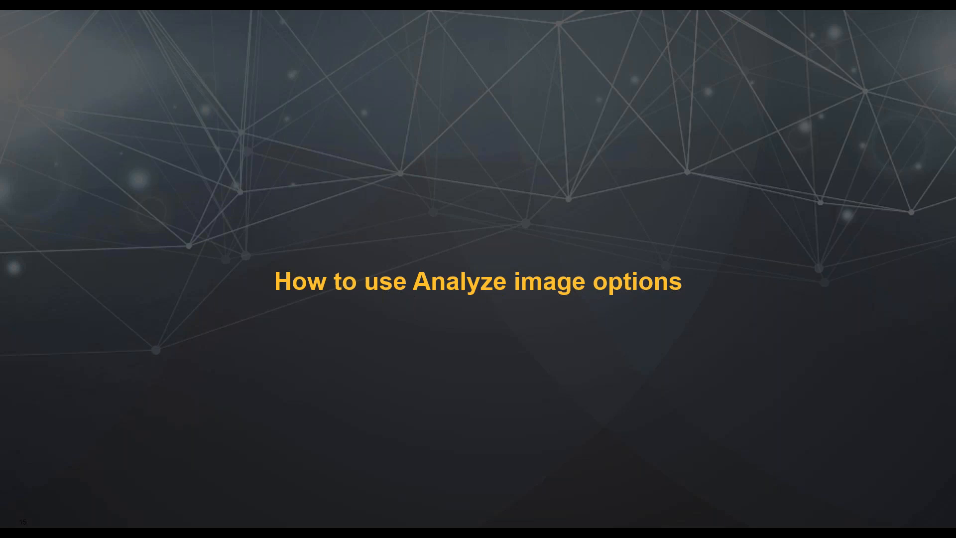
pyautogui.press('Right')
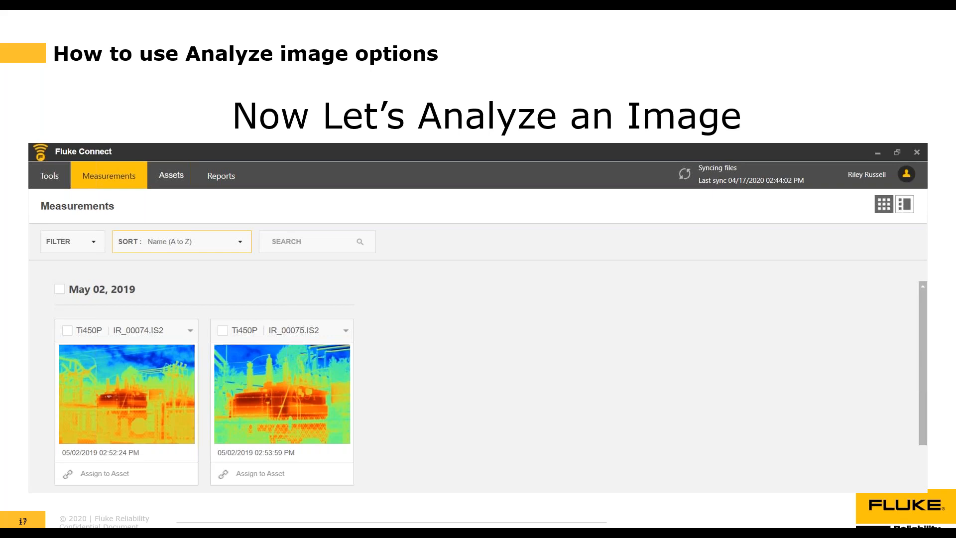
pyautogui.hotkey('alt', 'Tab')
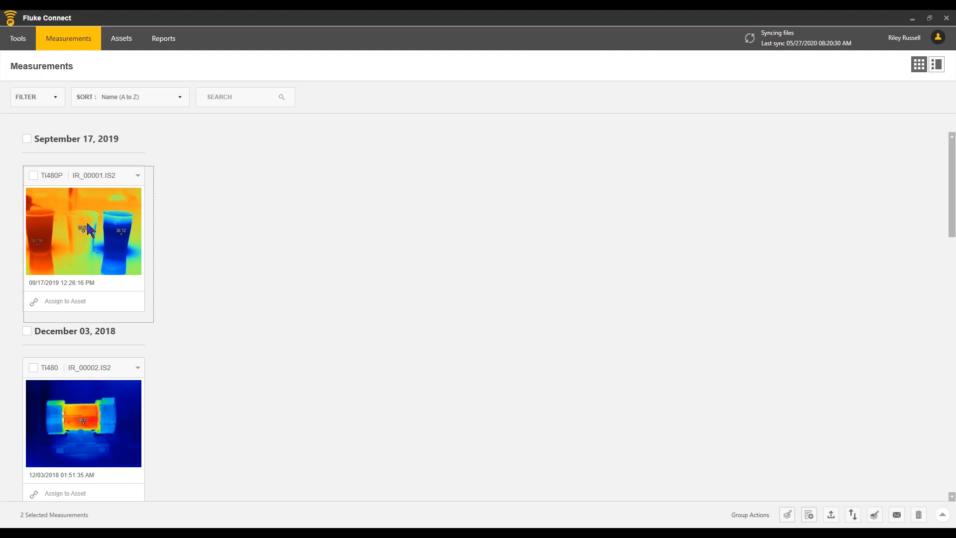
# Step: Open IR_00001.IS2 for analysis and review the available Severity options
pyautogui.doubleClick(68, 219)
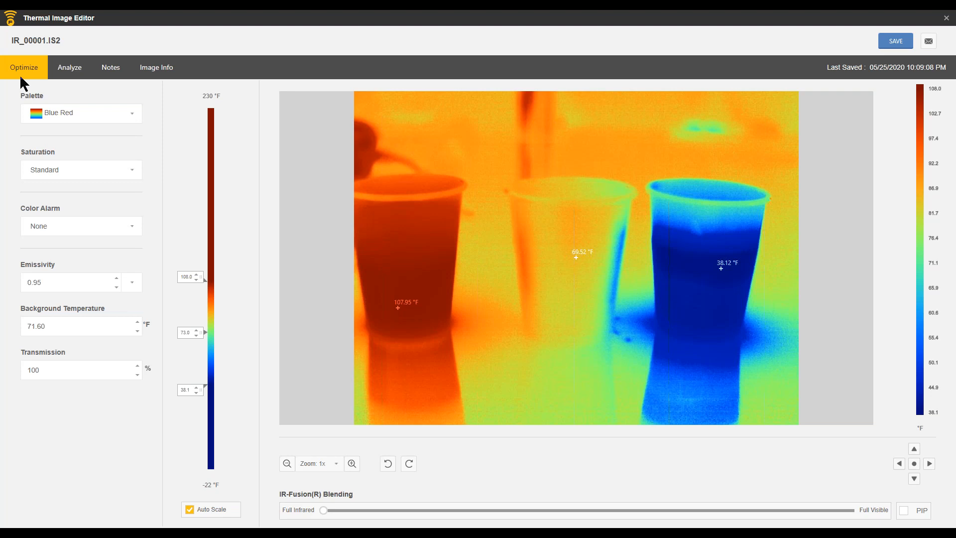
pyautogui.click(74, 71)
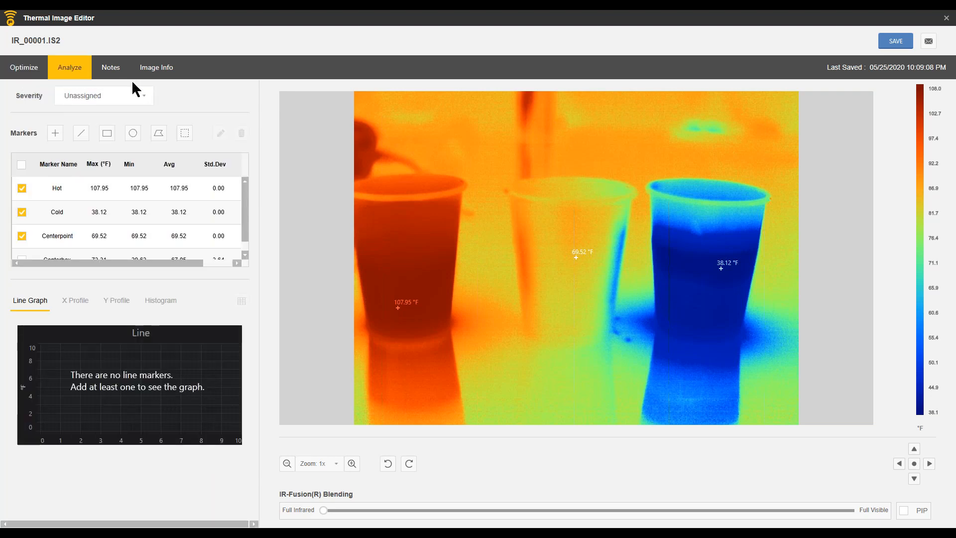
pyautogui.click(145, 97)
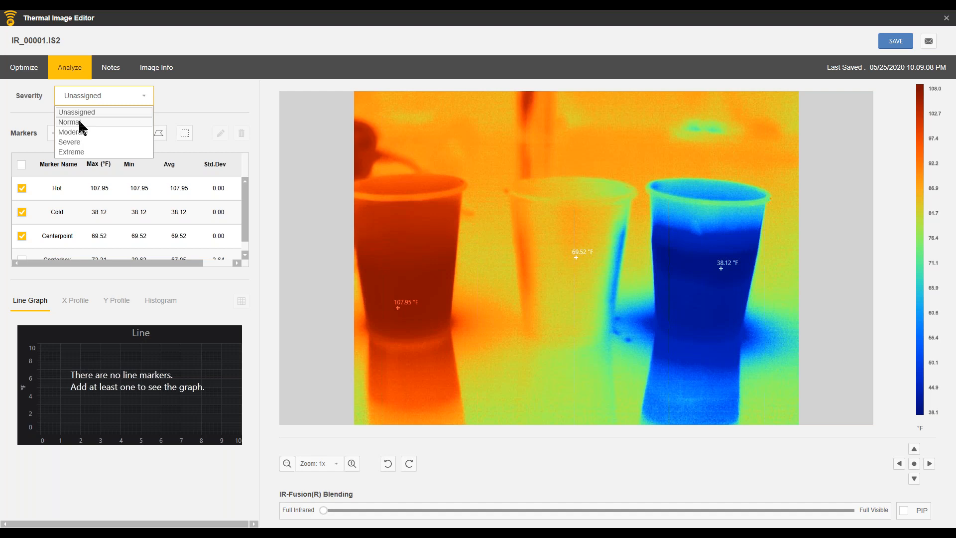
pyautogui.click(172, 100)
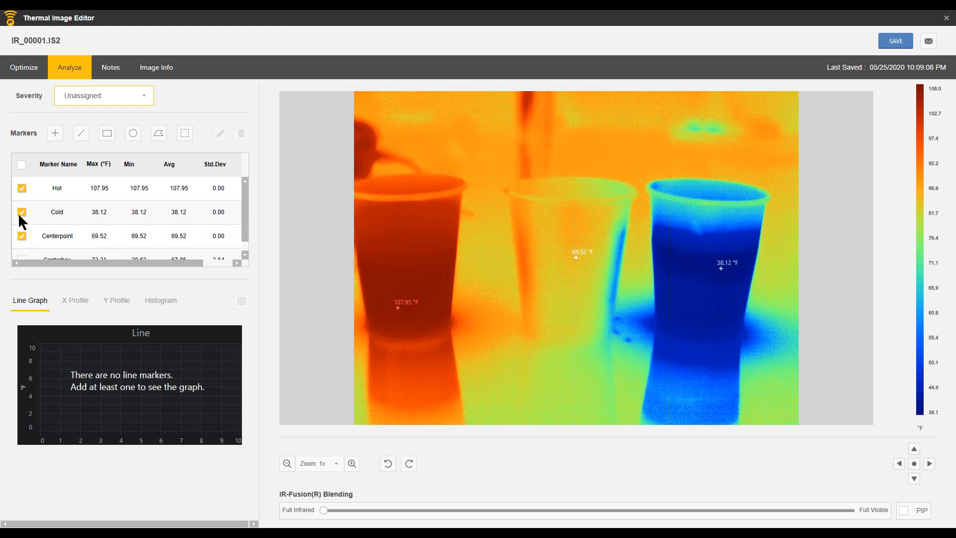
# Step: Hide the Centerpoint and Cold markers on the thermal image
pyautogui.click(22, 235)
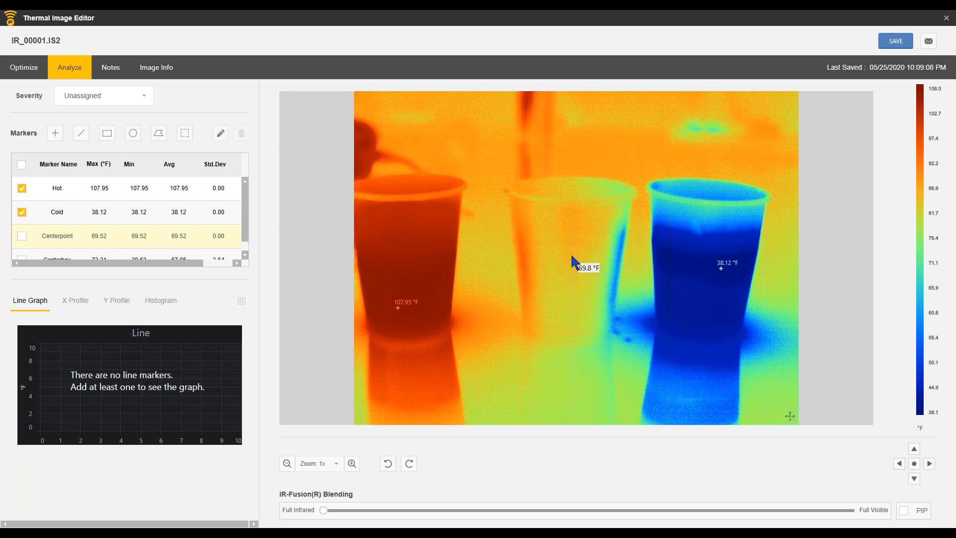
pyautogui.click(19, 213)
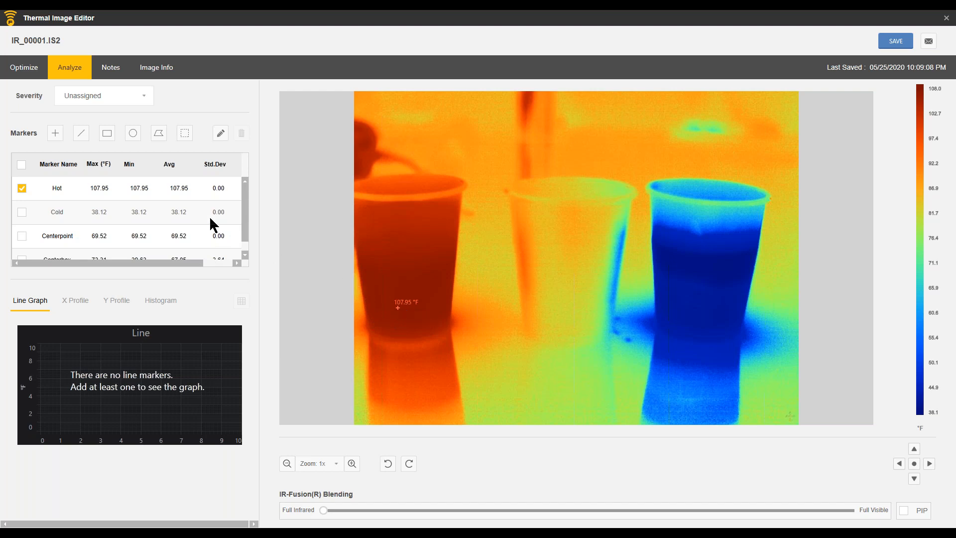
# Step: Edit the Hot marker to use white as its color and place its label centered below the point
pyautogui.click(61, 188)
pyautogui.click(220, 133)
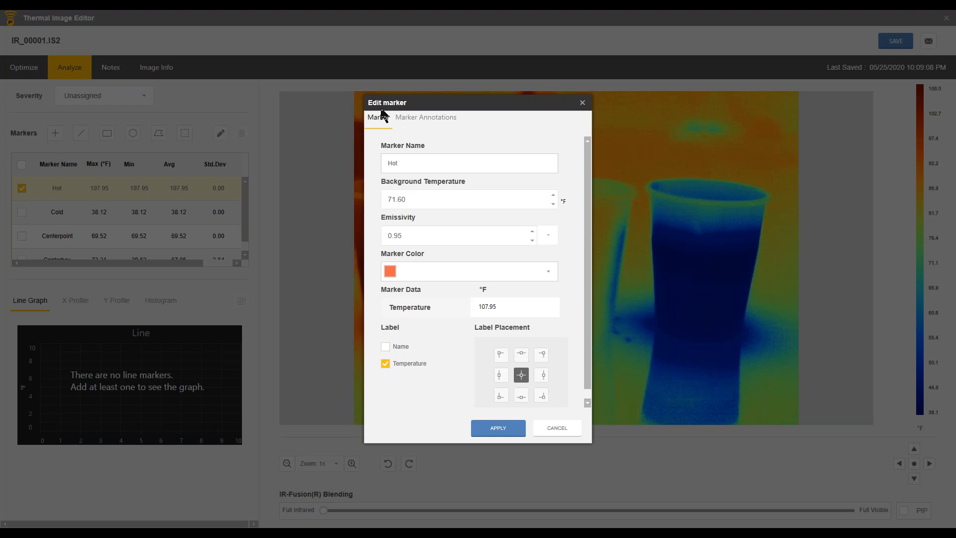
pyautogui.moveTo(413, 162); pyautogui.dragTo(381, 167)
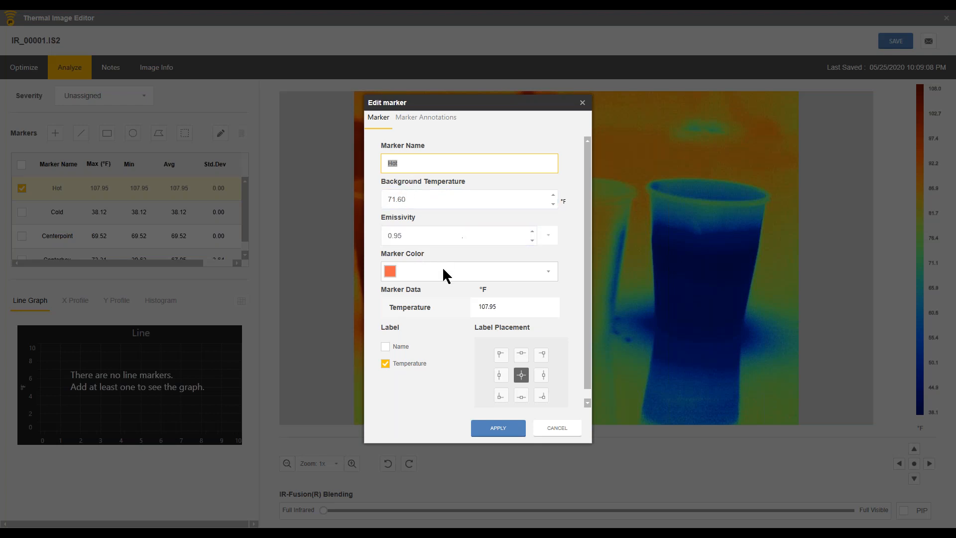
pyautogui.click(411, 271)
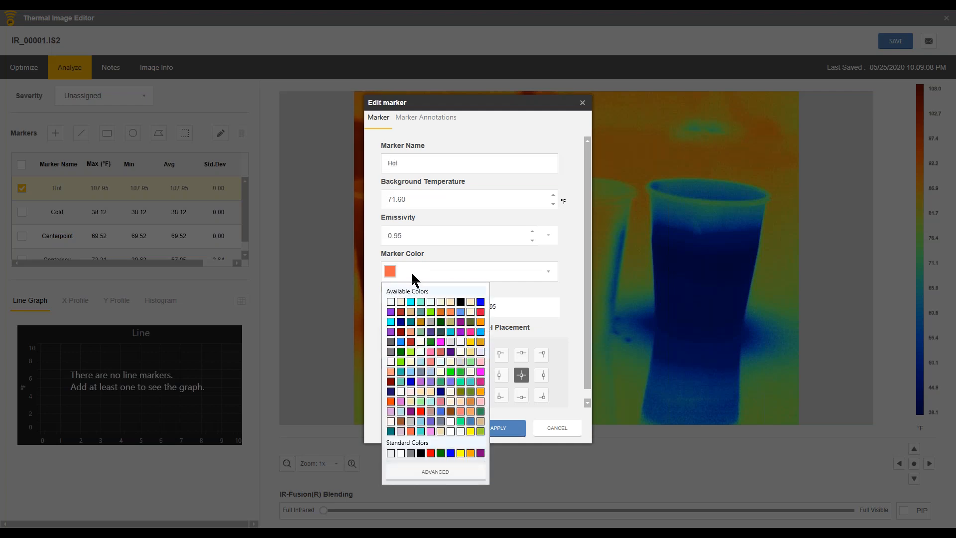
pyautogui.click(400, 454)
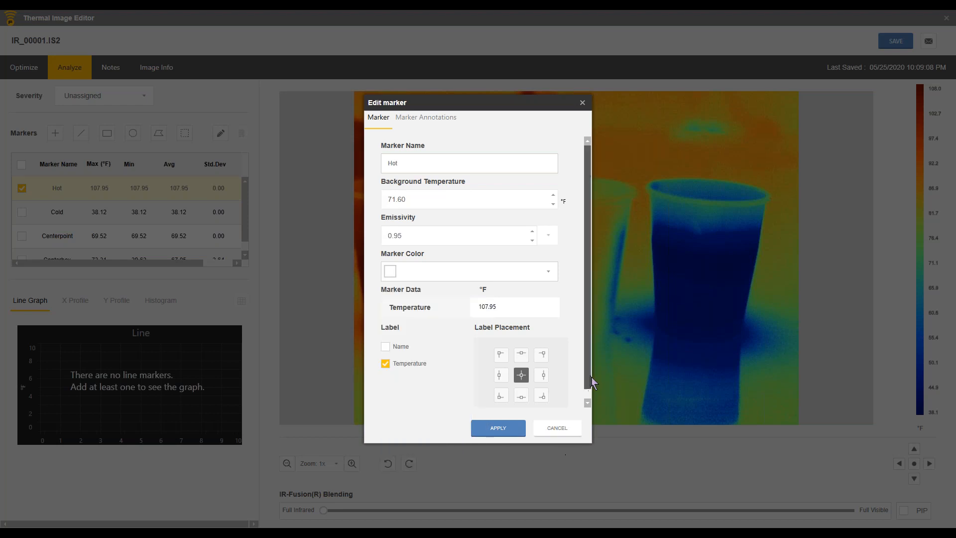
pyautogui.moveTo(587, 376); pyautogui.dragTo(589, 389)
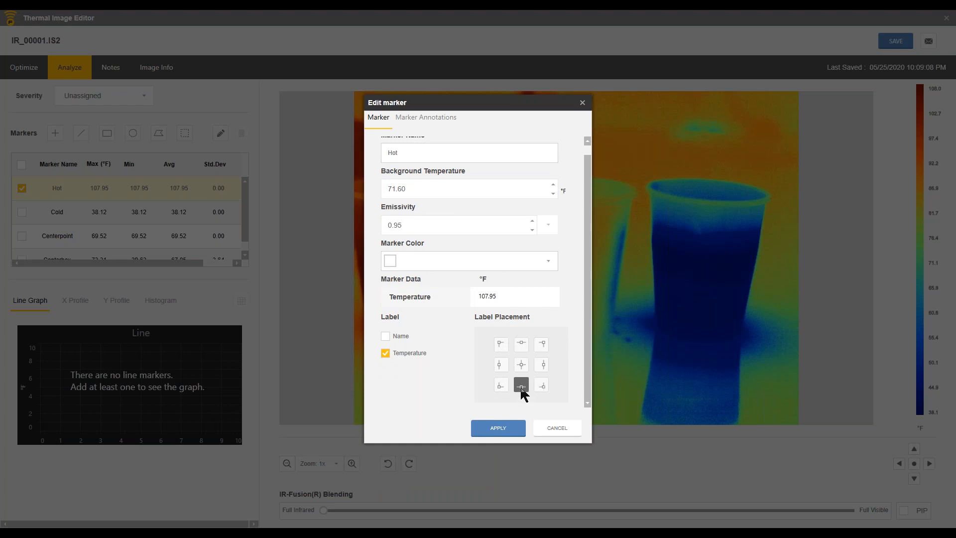
pyautogui.click(500, 433)
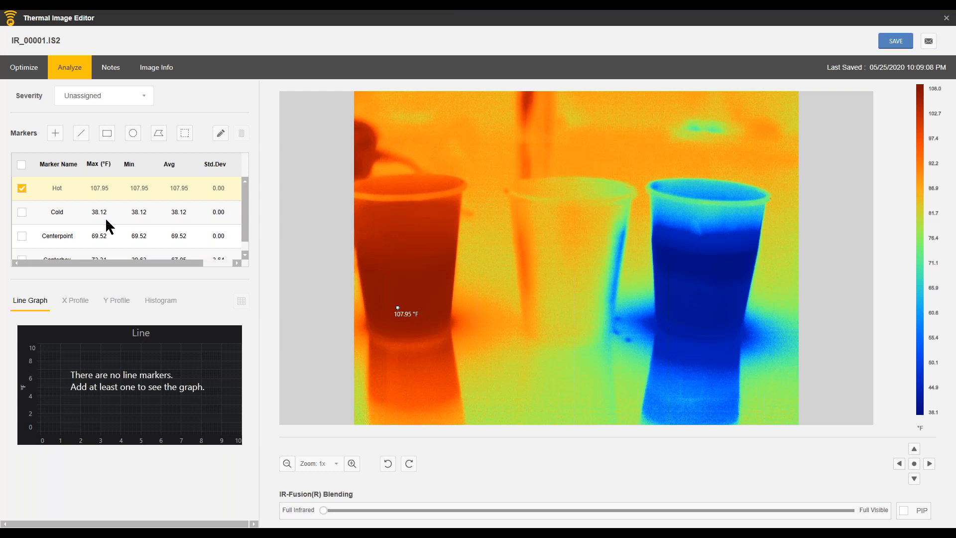
# Step: Draw a rectangular marker across the hot cup's right edge and delete the stray extra marker A1
pyautogui.click(106, 188)
pyautogui.moveTo(420, 204)
pyautogui.mouseDown()
pyautogui.moveTo(435, 244)
pyautogui.moveTo(463, 250)
pyautogui.moveTo(471, 266)
pyautogui.mouseUp()
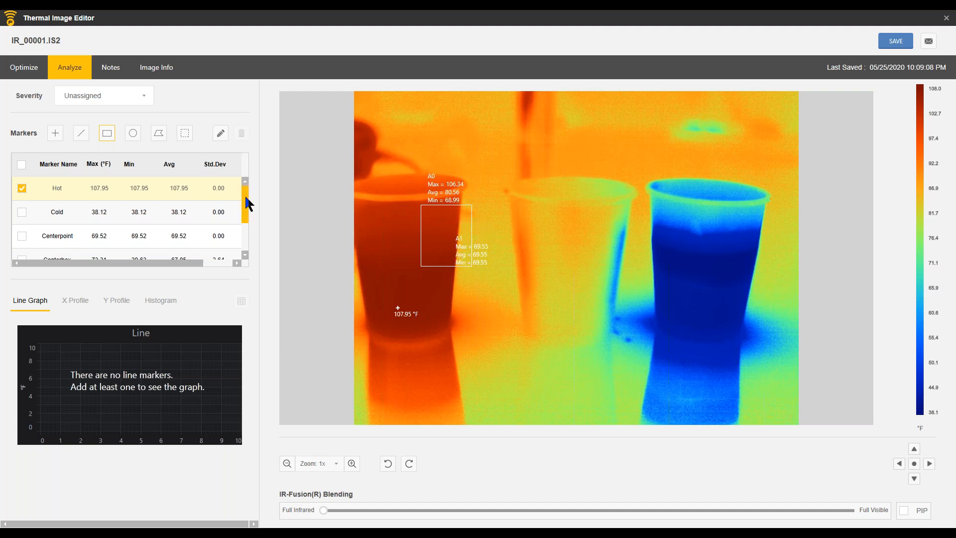
pyautogui.moveTo(247, 201); pyautogui.dragTo(249, 244)
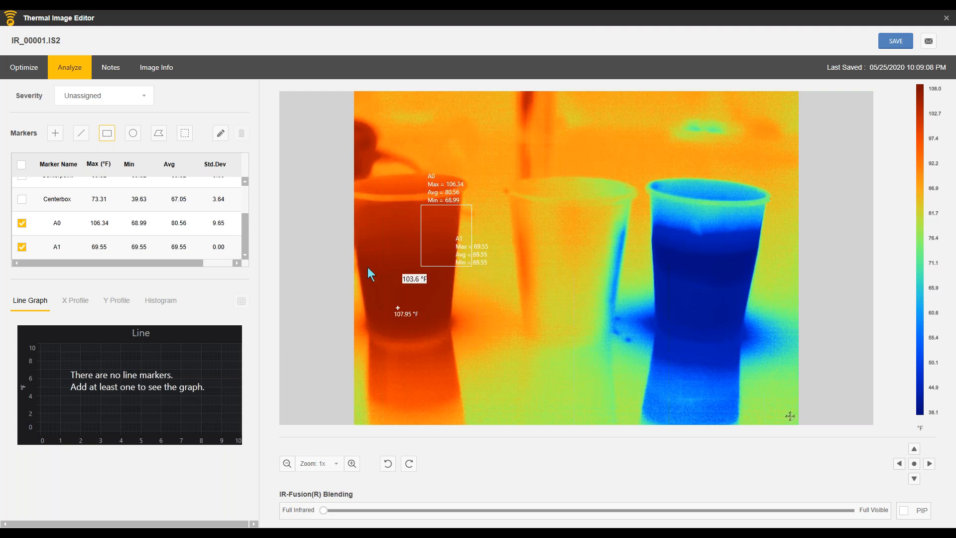
pyautogui.click(54, 252)
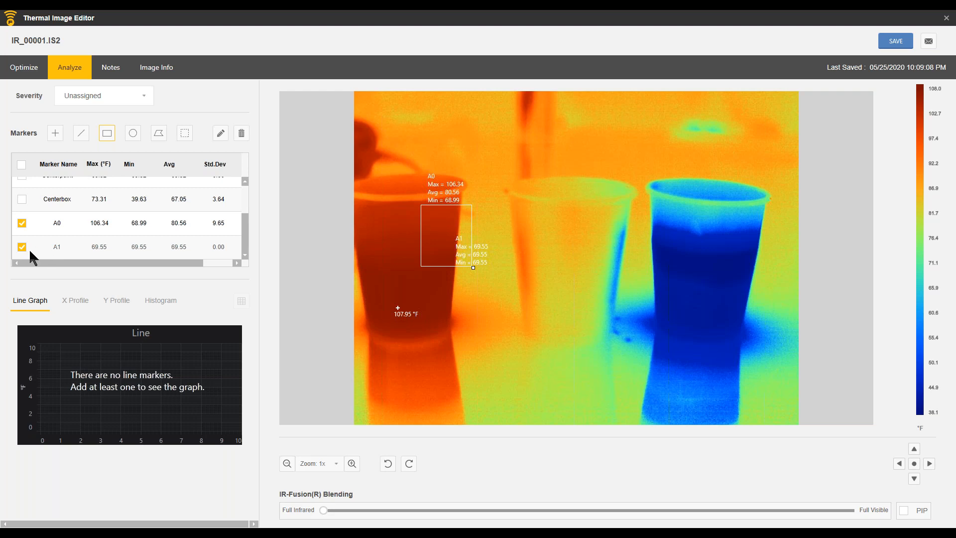
pyautogui.click(242, 134)
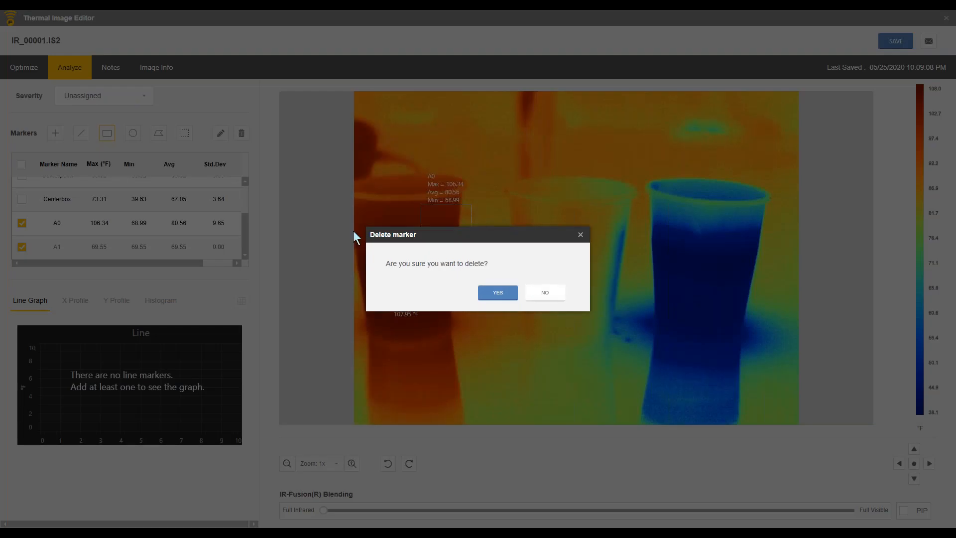
pyautogui.click(500, 294)
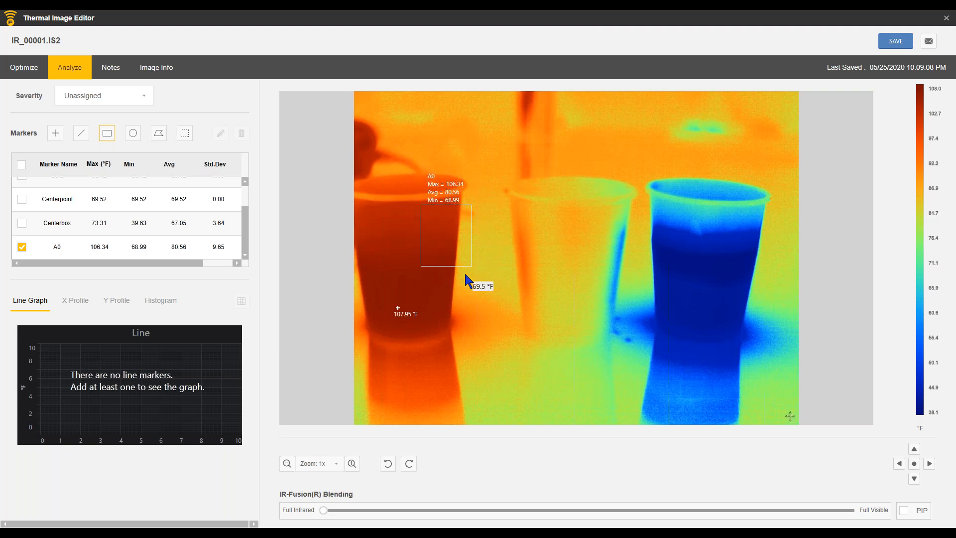
# Step: Open rectangular marker A0 for editing and rename it Area of Concern
pyautogui.click(63, 244)
pyautogui.doubleClick(79, 245)
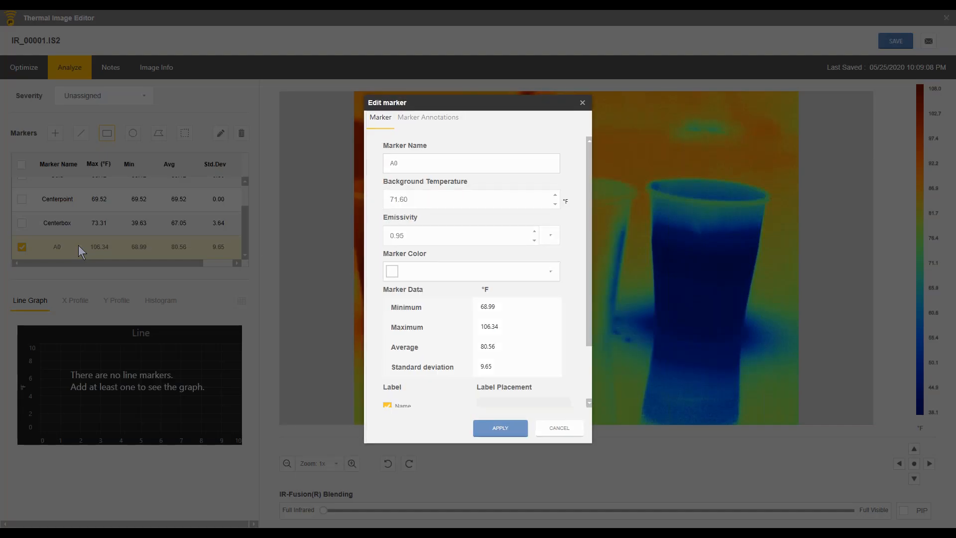
pyautogui.click(411, 163)
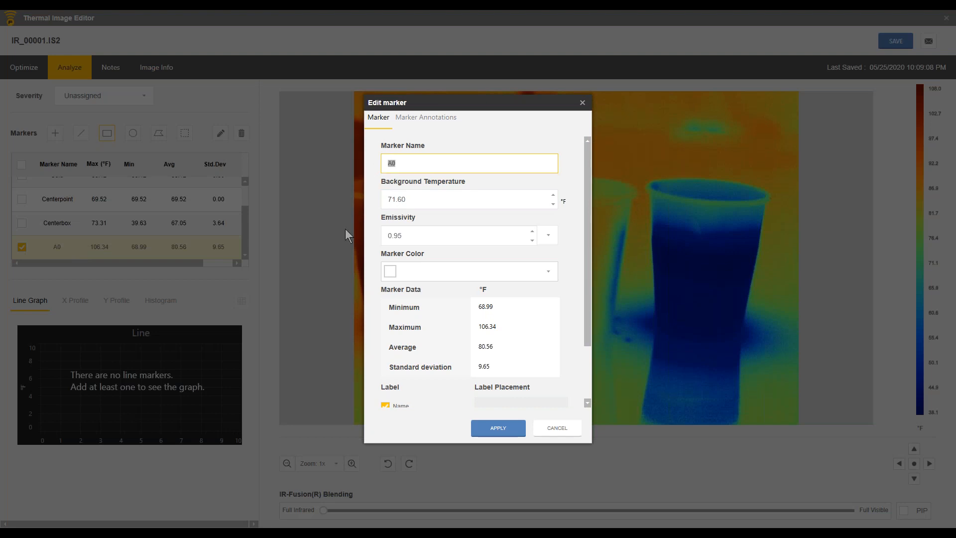
pyautogui.write('Area of ')
pyautogui.write('o')
pyautogui.press('BackSpace')
pyautogui.write('Conce')
pyautogui.press('BackSpace')
pyautogui.write('cern')
# Step: Color the Area of Concern marker blue, remove Average from its label, and apply the marker changes
pyautogui.click(550, 274)
pyautogui.click(480, 302)
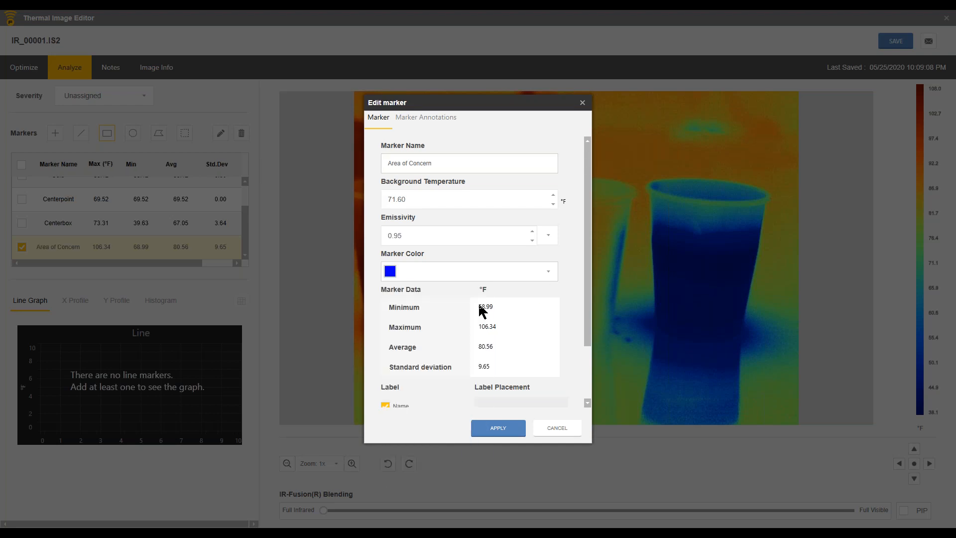
pyautogui.moveTo(587, 278); pyautogui.dragTo(595, 352)
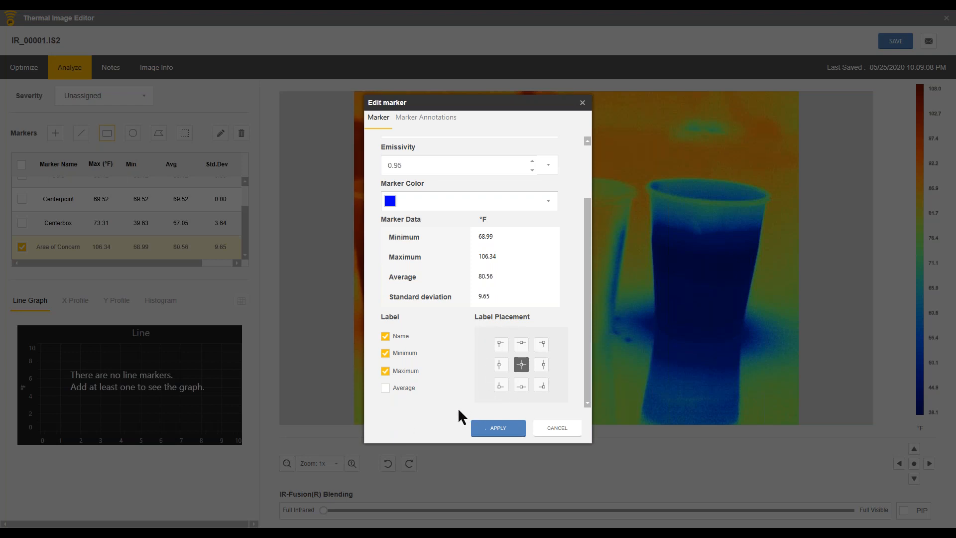
pyautogui.click(500, 429)
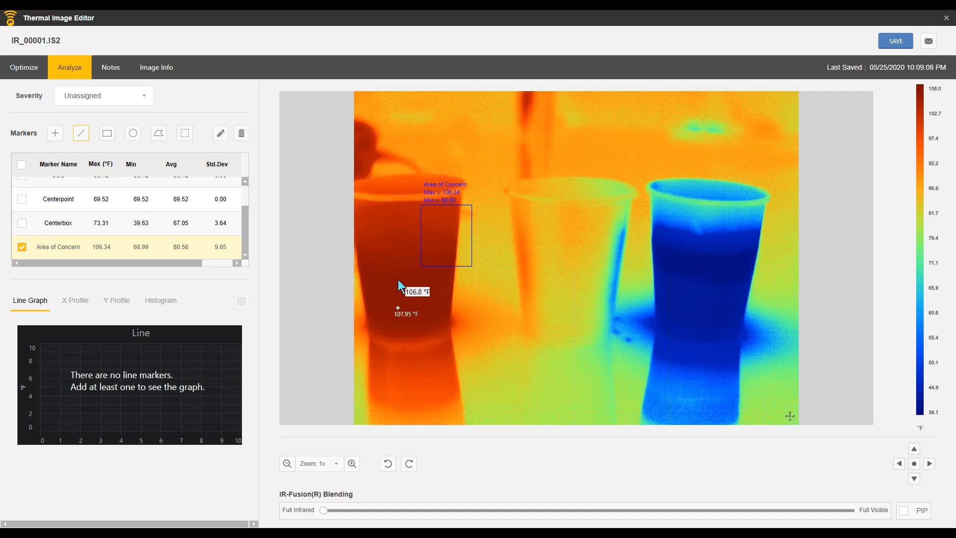
# Step: Draw a line marker from the hot cup across to the cold cup and view the X Profile, Y Profile and Histogram graphs
pyautogui.moveTo(398, 280)
pyautogui.mouseDown()
pyautogui.moveTo(483, 278)
pyautogui.moveTo(743, 242)
pyautogui.mouseUp()
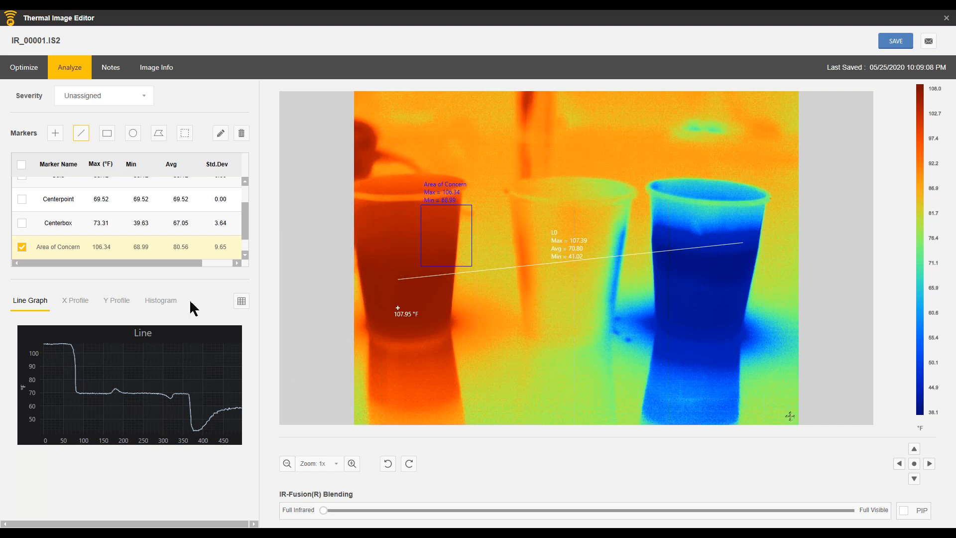
pyautogui.click(70, 302)
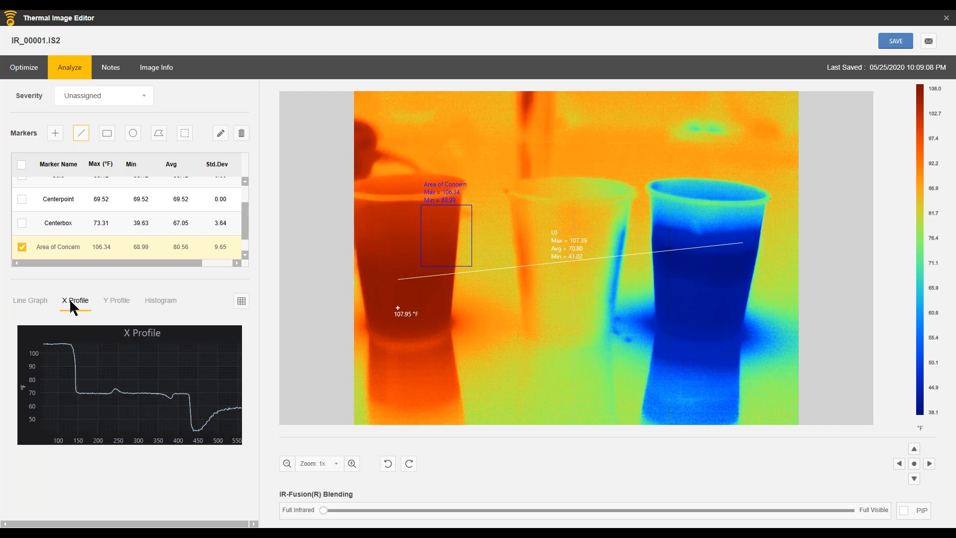
pyautogui.click(116, 301)
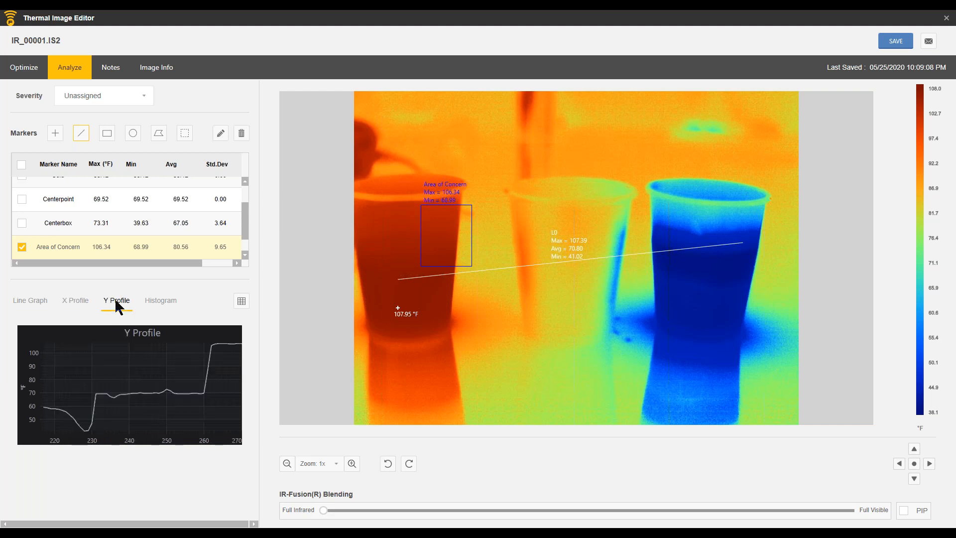
pyautogui.click(169, 305)
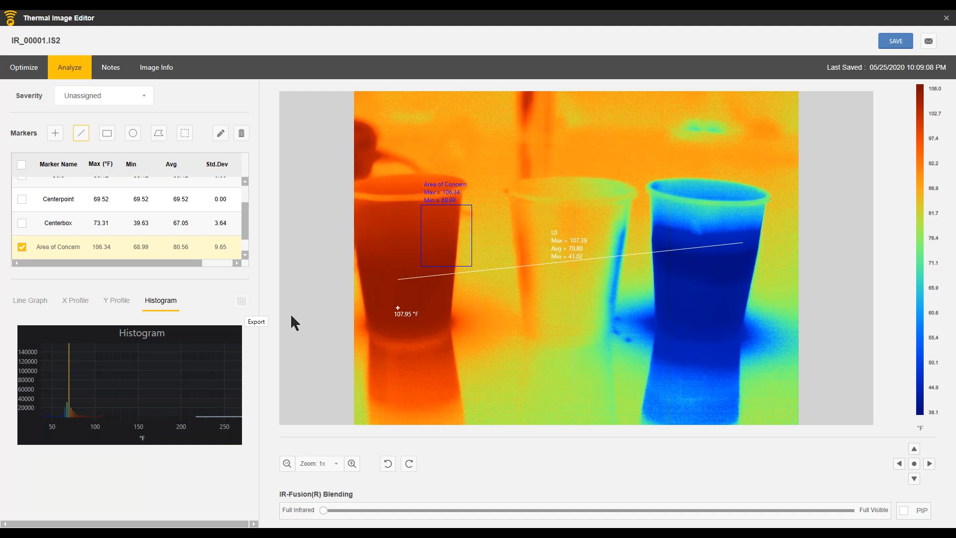
# Step: Open line marker L0 for editing and rename it Line marker
pyautogui.scroll(-1, 243, 234)
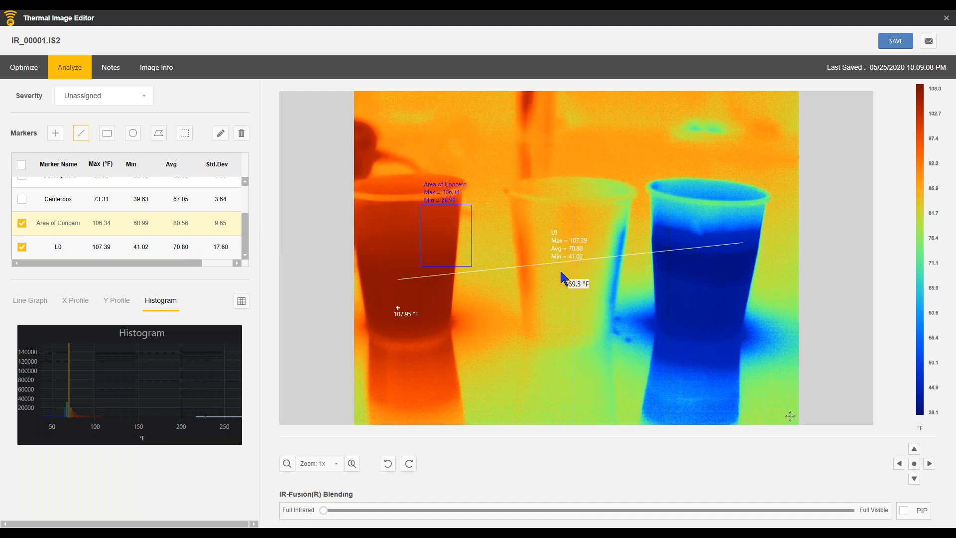
pyautogui.click(552, 242)
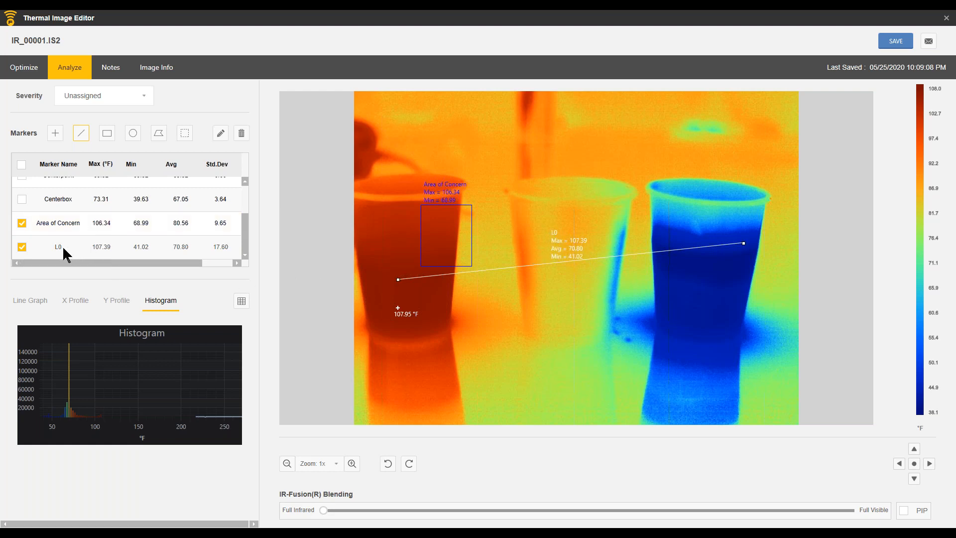
pyautogui.click(222, 135)
pyautogui.click(394, 165)
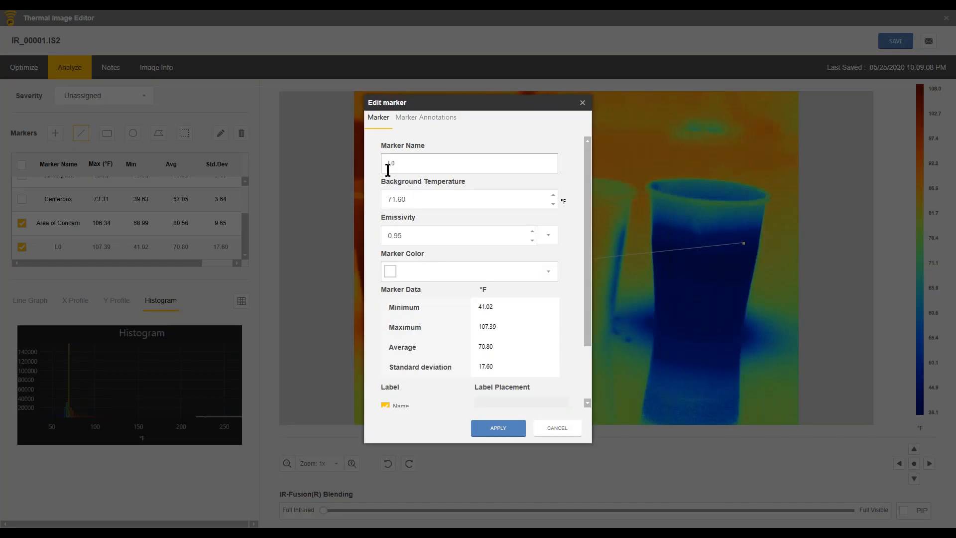
pyautogui.moveTo(395, 165); pyautogui.dragTo(386, 162)
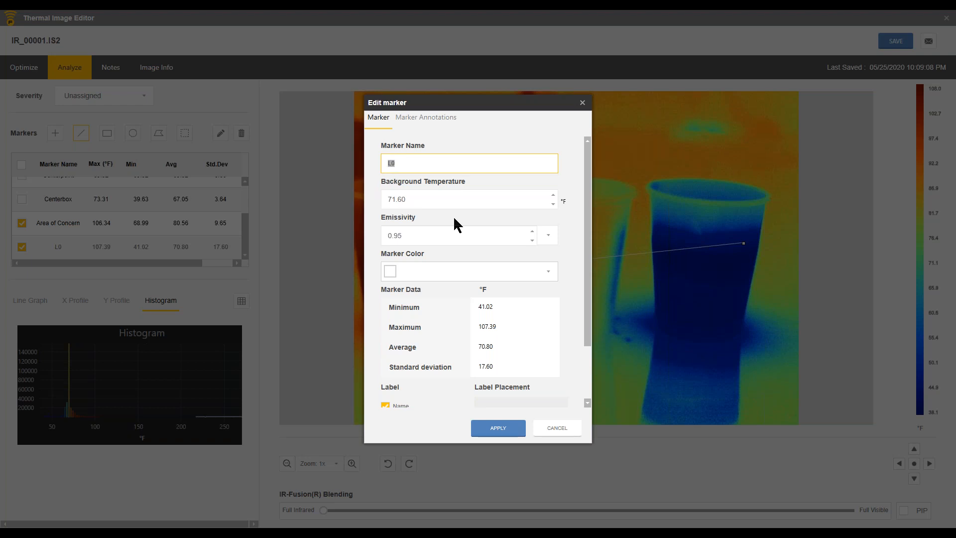
pyautogui.write('ine')
pyautogui.press('BackSpace')
pyautogui.press('BackSpace')
pyautogui.press('BackSpace')
pyautogui.write('Line marker')
# Step: Color the line marker light blue, remove Minimum from its label, and apply the marker changes
pyautogui.click(550, 270)
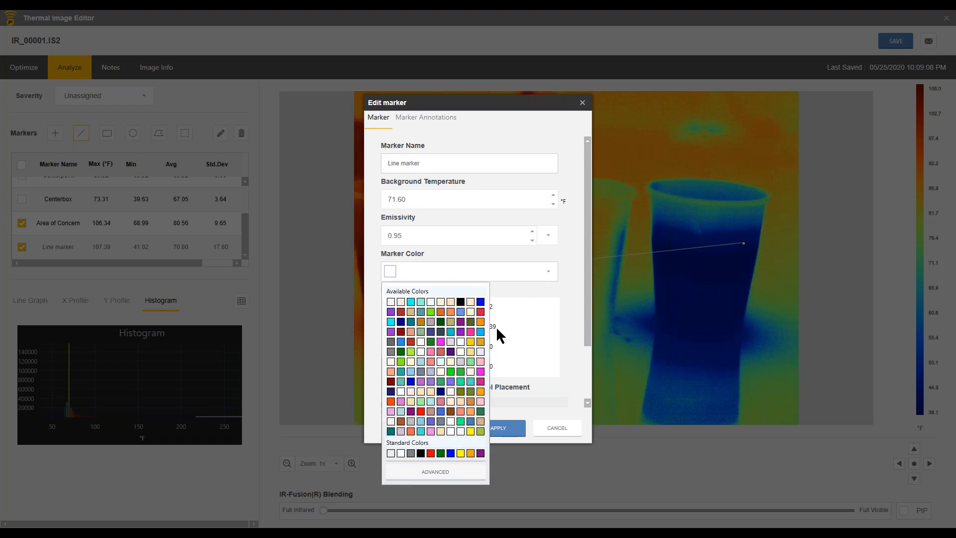
pyautogui.click(480, 331)
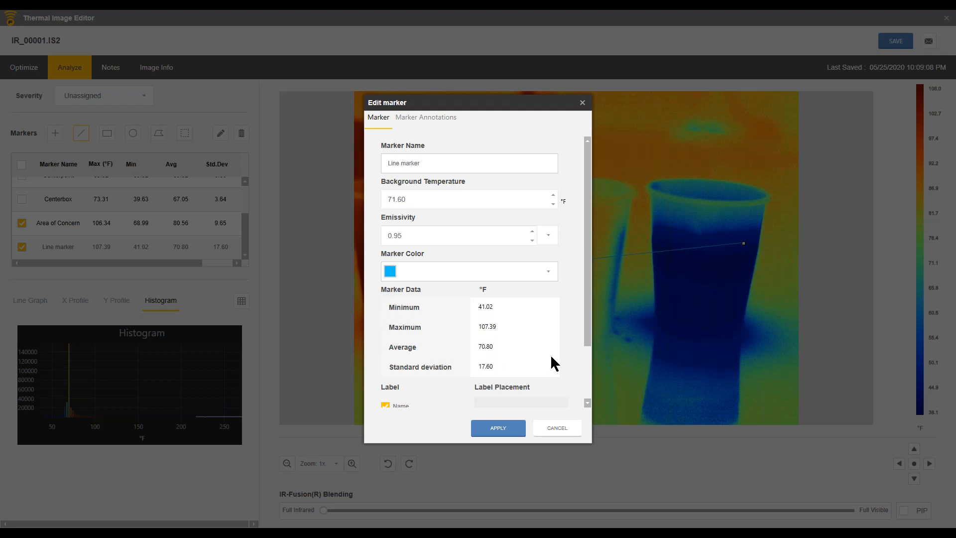
pyautogui.moveTo(588, 320); pyautogui.dragTo(587, 382)
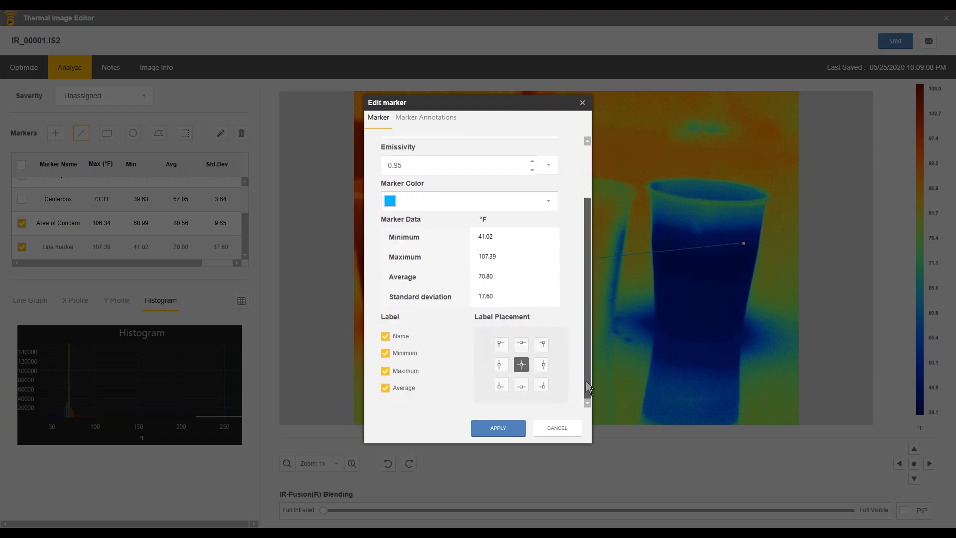
pyautogui.click(386, 352)
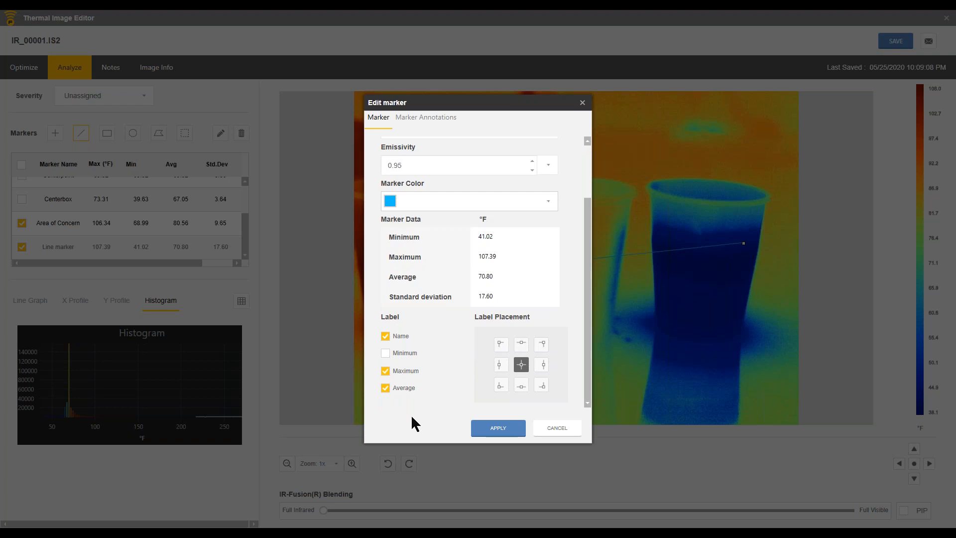
pyautogui.click(475, 432)
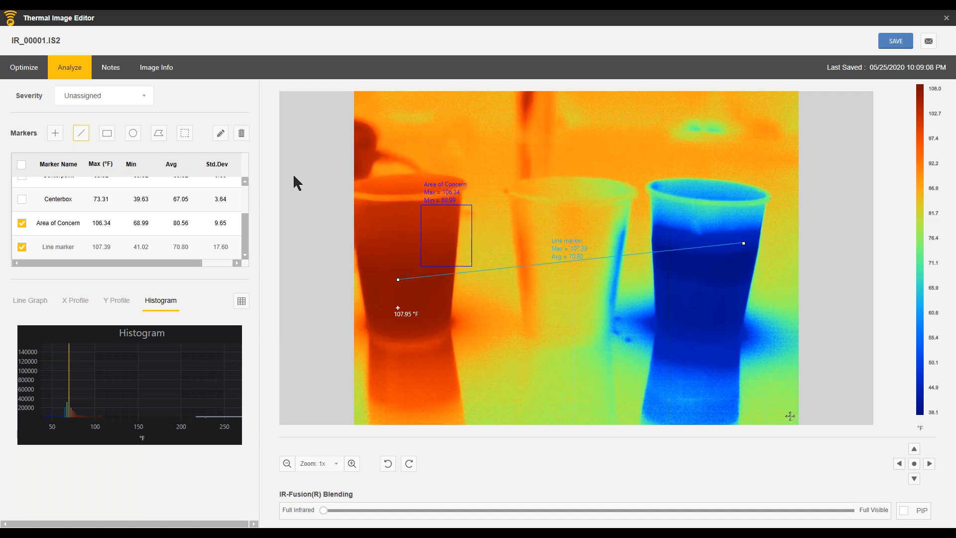
# Step: Enlarge the Area of Concern rectangle by moving its upper-right corner up and outward to the middle cup's left rim
pyautogui.click(185, 133)
pyautogui.click(51, 223)
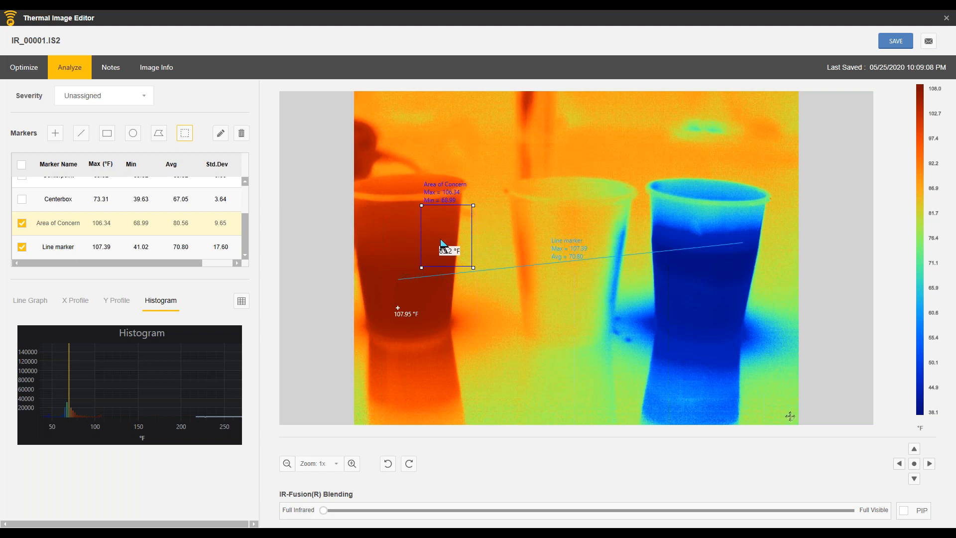
pyautogui.moveTo(473, 206); pyautogui.dragTo(509, 159)
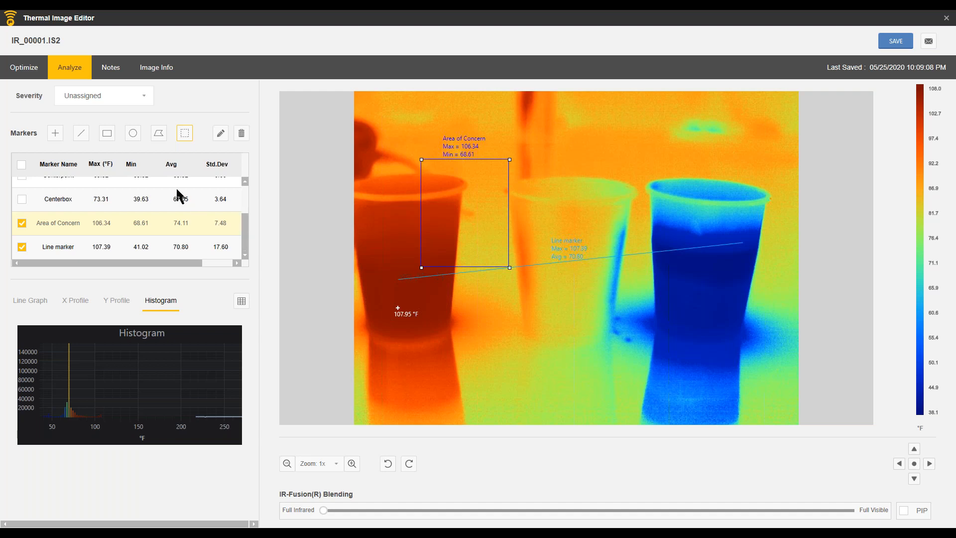
# Step: Add two point markers above the middle cup, one on the dark red strip and one on the orange background beside it
pyautogui.click(55, 133)
pyautogui.click(526, 111)
pyautogui.click(566, 108)
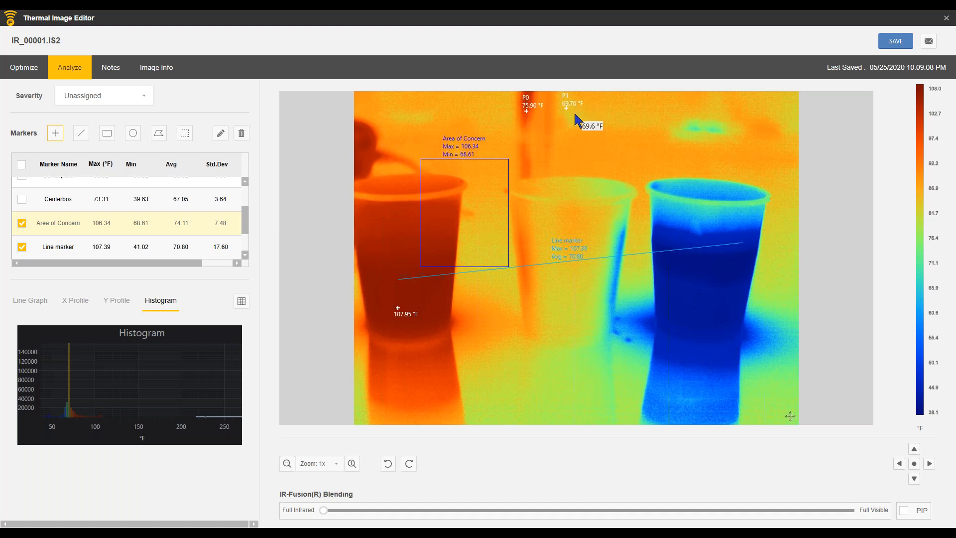
# Step: Edit point marker P0 to make it the Reference Marker and apply the change
pyautogui.moveTo(245, 221); pyautogui.dragTo(241, 251)
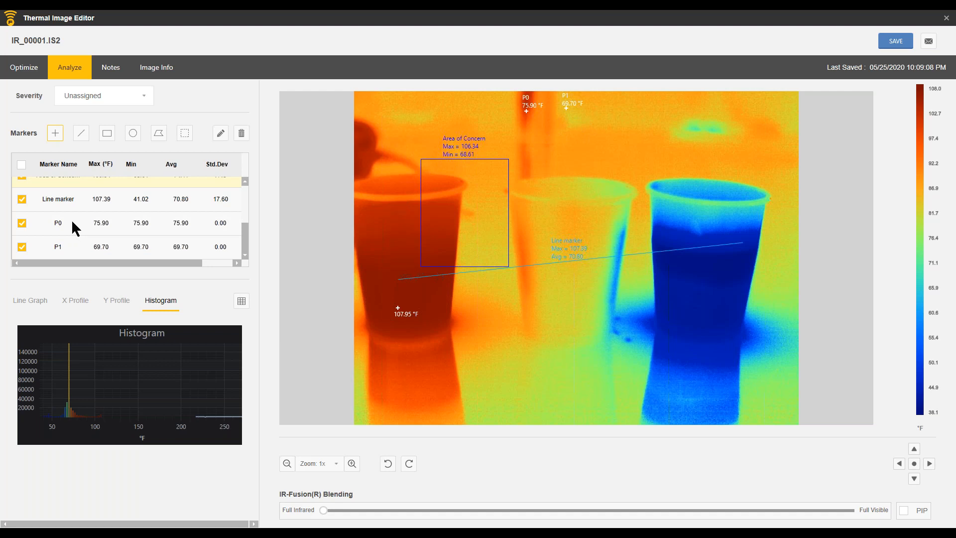
pyautogui.click(56, 225)
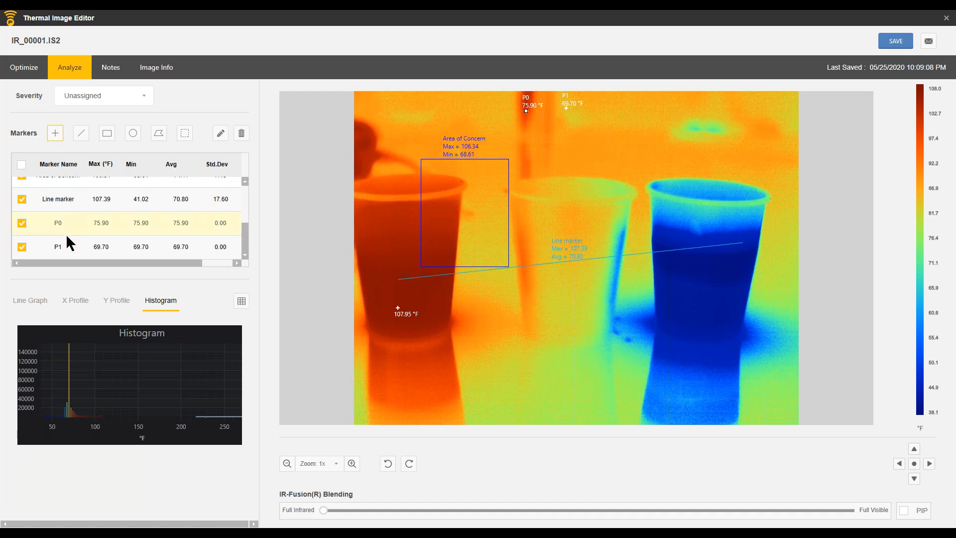
pyautogui.doubleClick(63, 222)
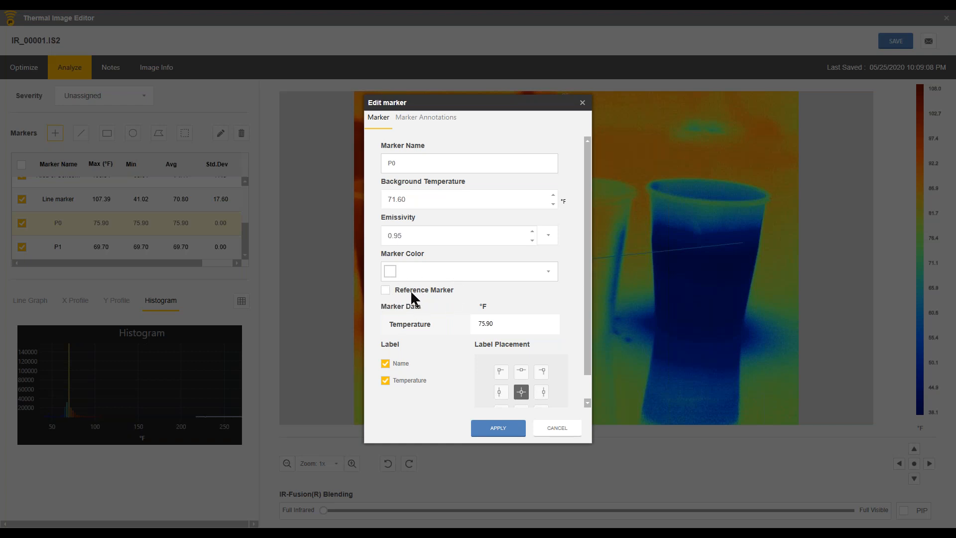
pyautogui.click(386, 291)
pyautogui.click(498, 428)
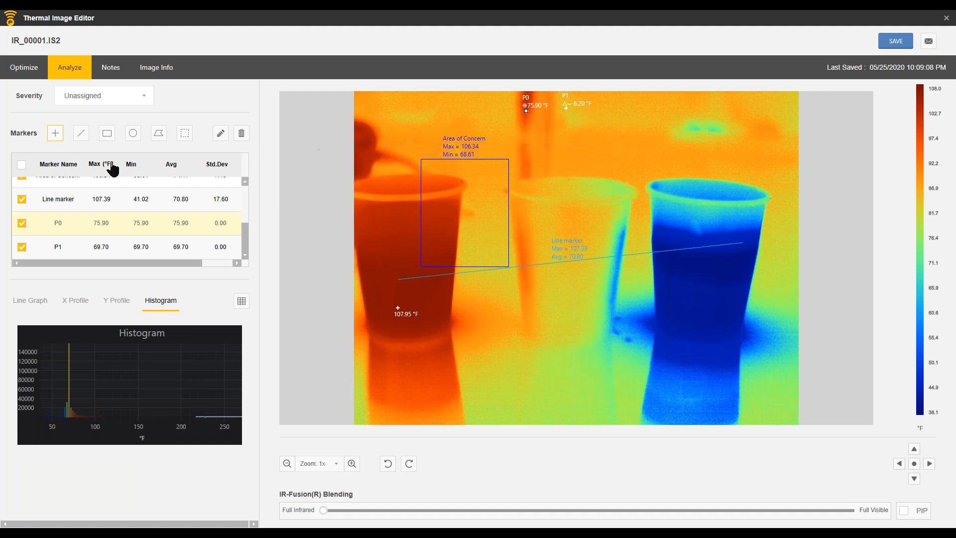
# Step: Add two more point markers near the image's upper edge, one just below P0 and P1 and one beyond P1
pyautogui.click(56, 135)
pyautogui.click(550, 126)
pyautogui.click(623, 108)
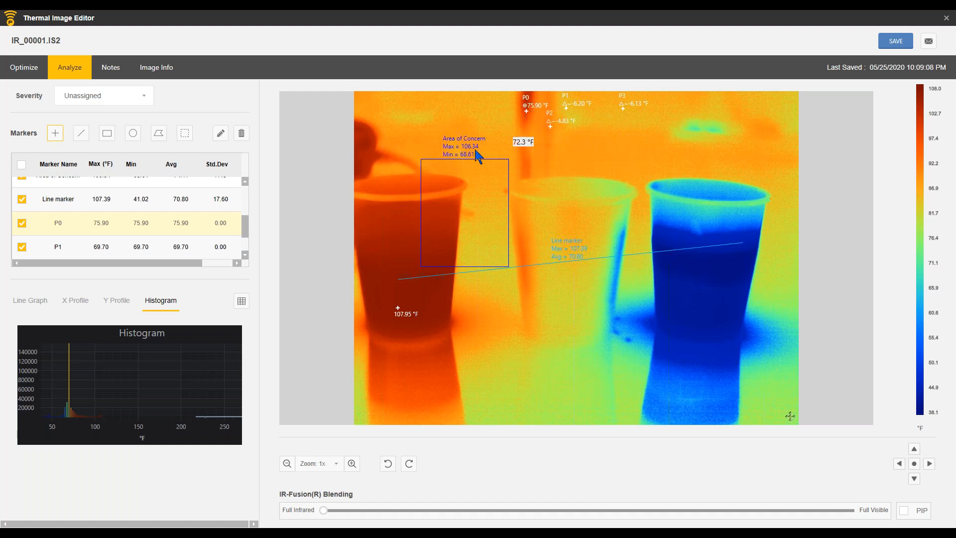
# Step: Edit point marker P0 to turn off its Reference Marker option and apply the change
pyautogui.moveTo(245, 230); pyautogui.dragTo(245, 252)
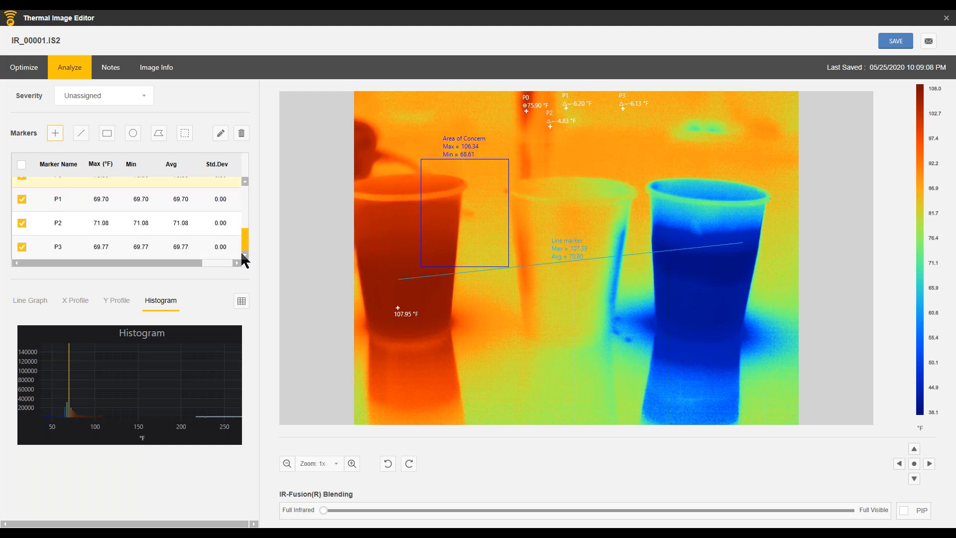
pyautogui.click(245, 182)
pyautogui.click(244, 181)
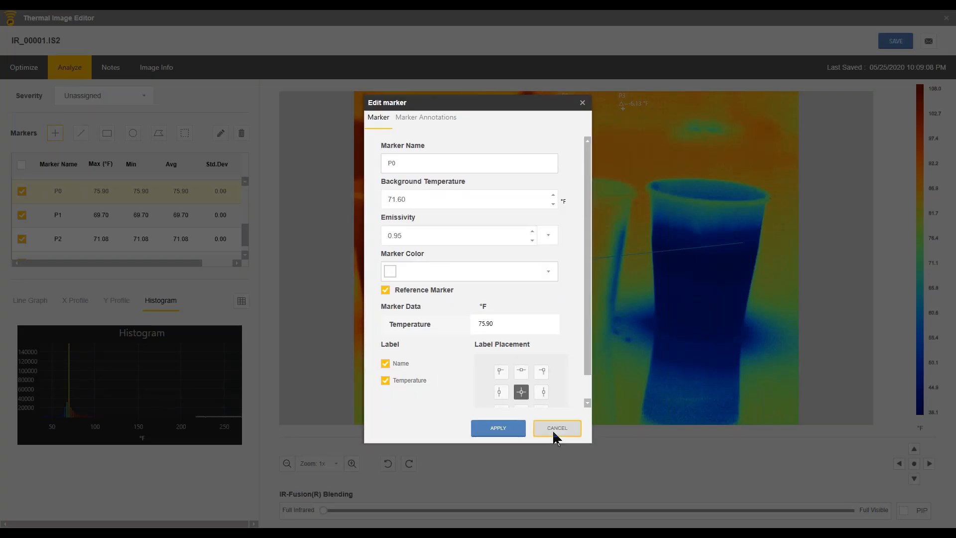
pyautogui.click(551, 430)
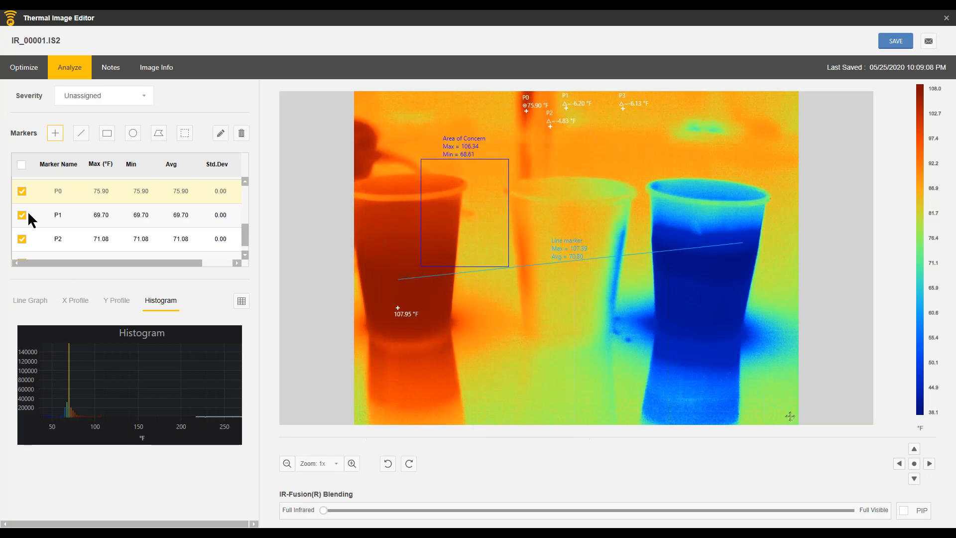
pyautogui.doubleClick(44, 190)
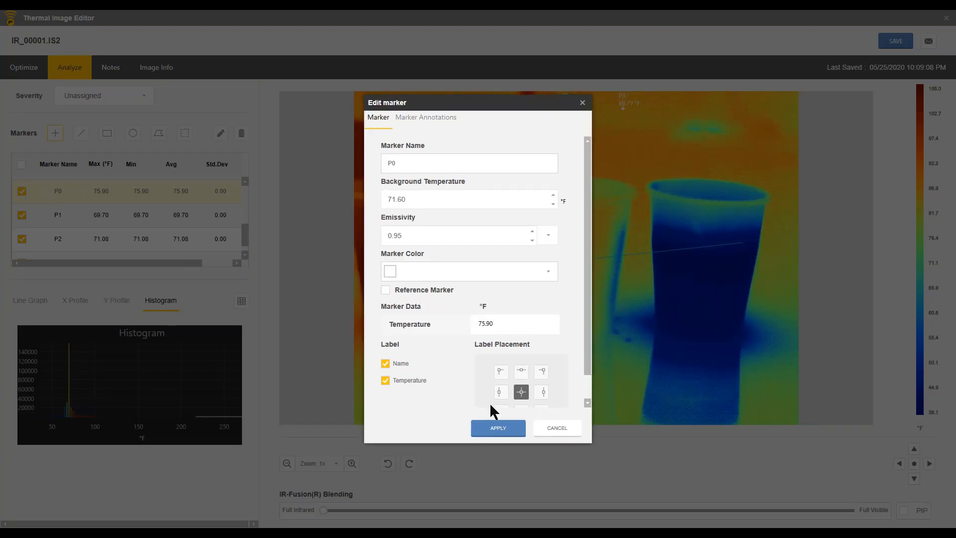
pyautogui.click(498, 428)
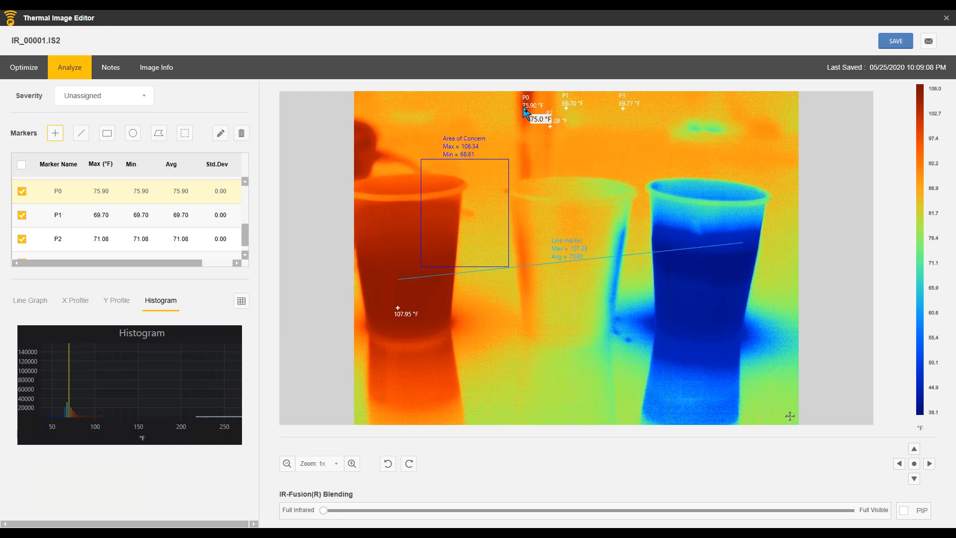
# Step: Edit point marker P3 to make it the Reference Marker and apply the change
pyautogui.scroll(-1, 248, 243)
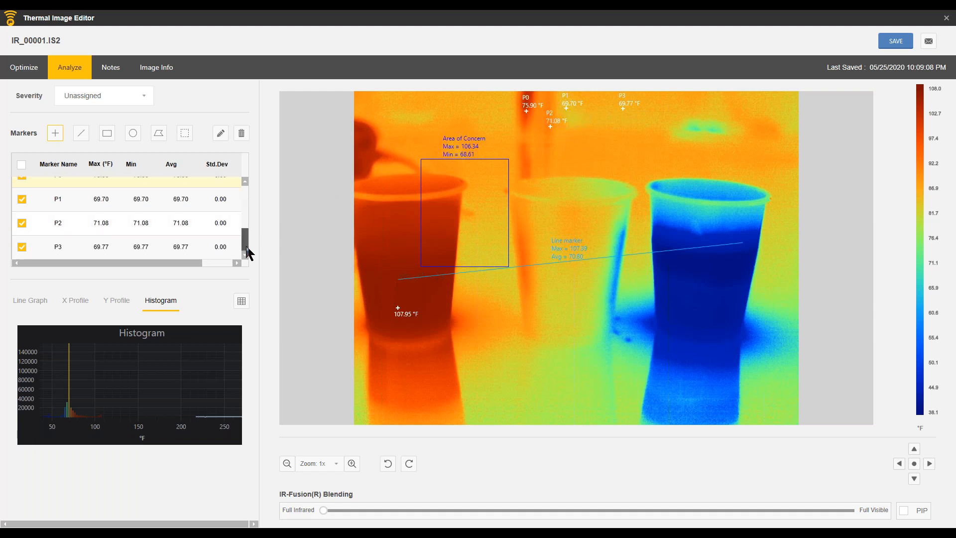
pyautogui.click(68, 246)
pyautogui.doubleClick(68, 244)
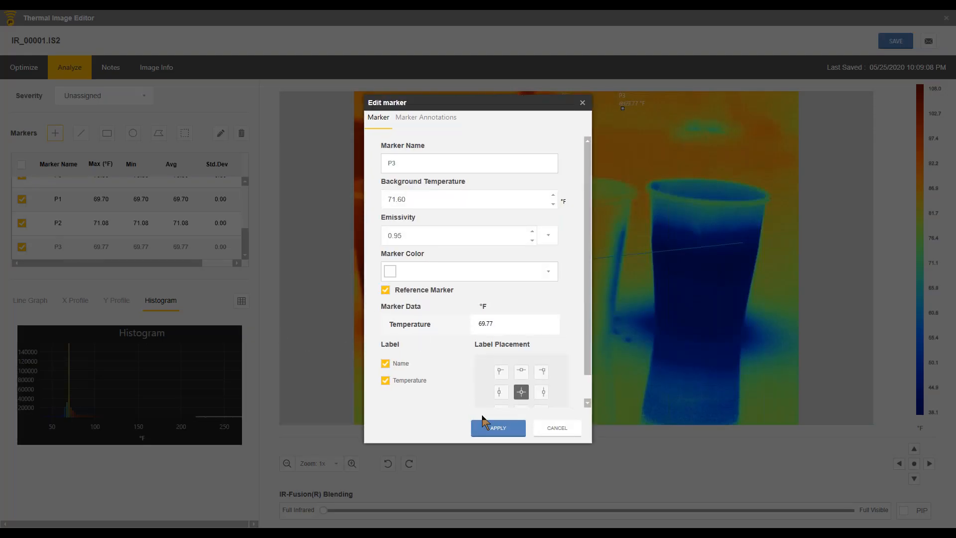
pyautogui.click(498, 429)
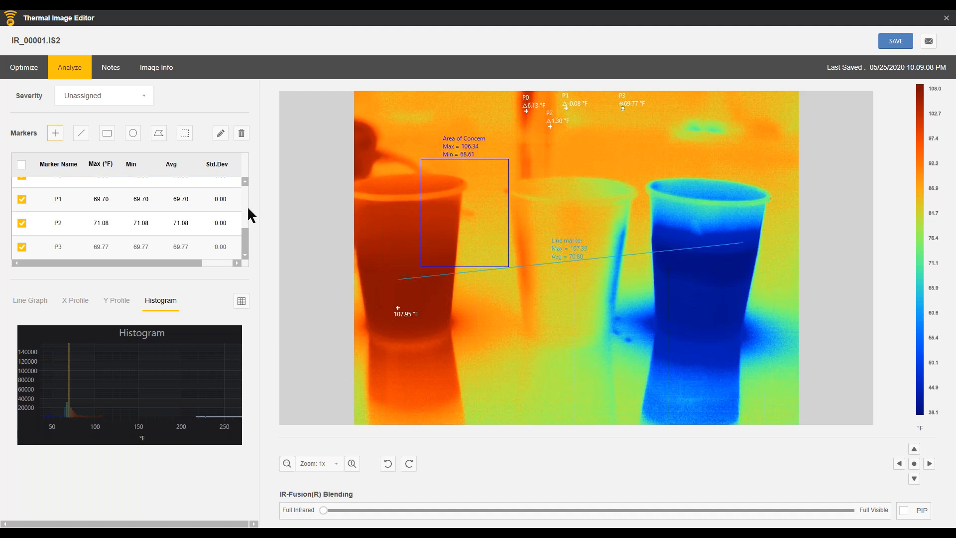
# Step: Find Line marker in the marker list and delete it, confirming the deletion
pyautogui.scroll(3, 245, 214)
pyautogui.moveTo(246, 221); pyautogui.dragTo(246, 253)
pyautogui.doubleClick(243, 182)
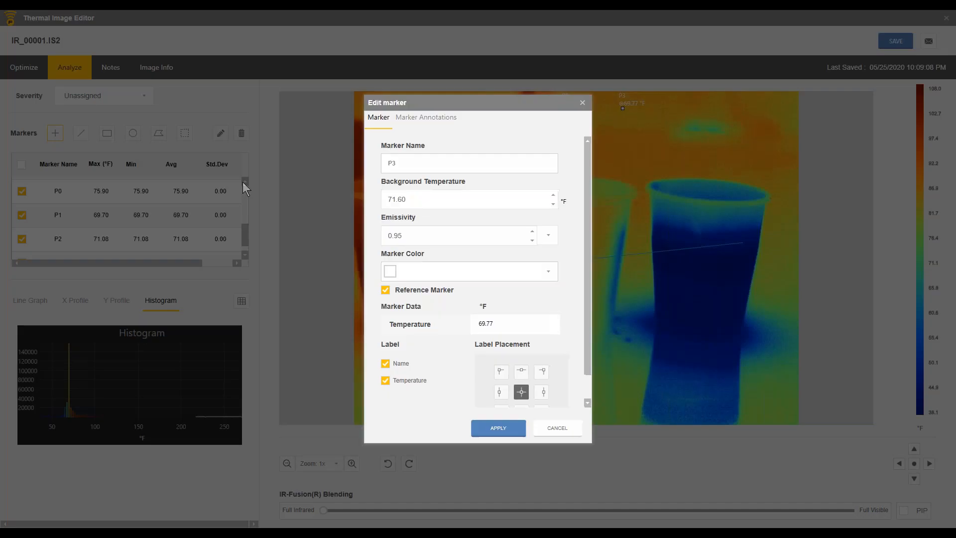
pyautogui.click(552, 429)
pyautogui.moveTo(247, 234); pyautogui.dragTo(246, 219)
pyautogui.doubleClick(245, 182)
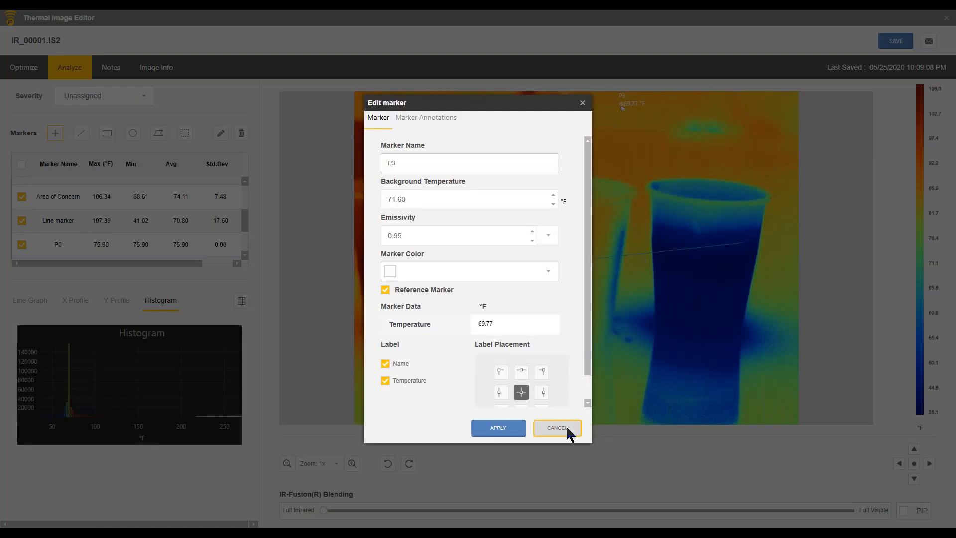
pyautogui.click(567, 429)
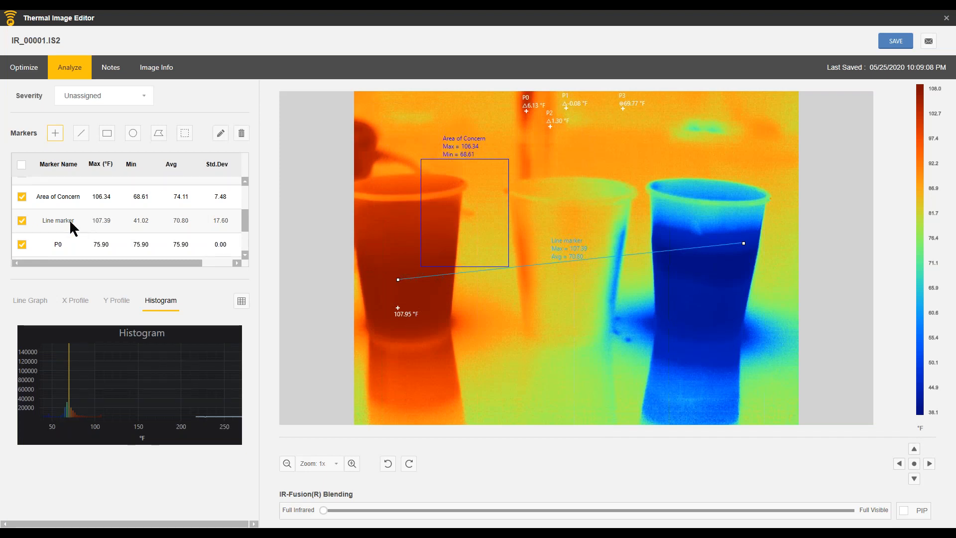
pyautogui.click(241, 133)
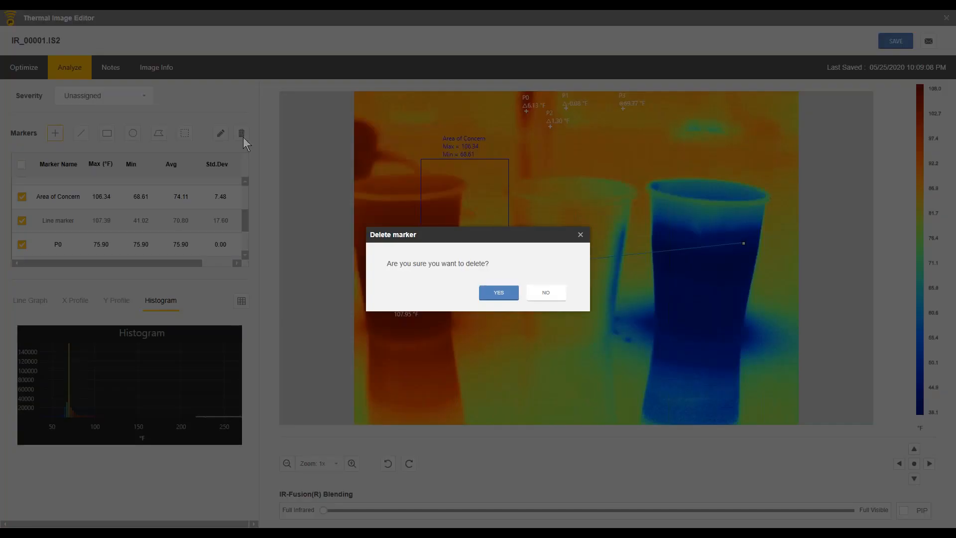
pyautogui.click(504, 293)
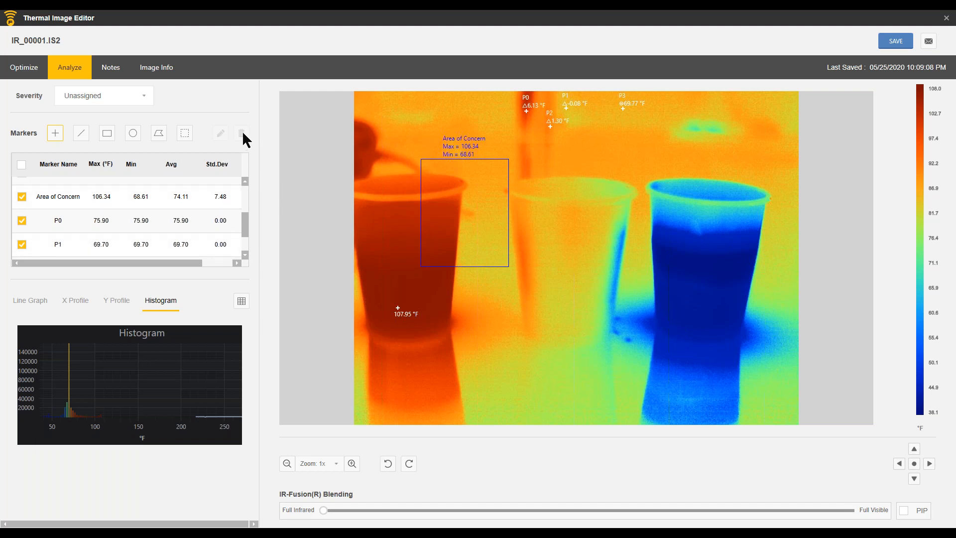
pyautogui.click(79, 193)
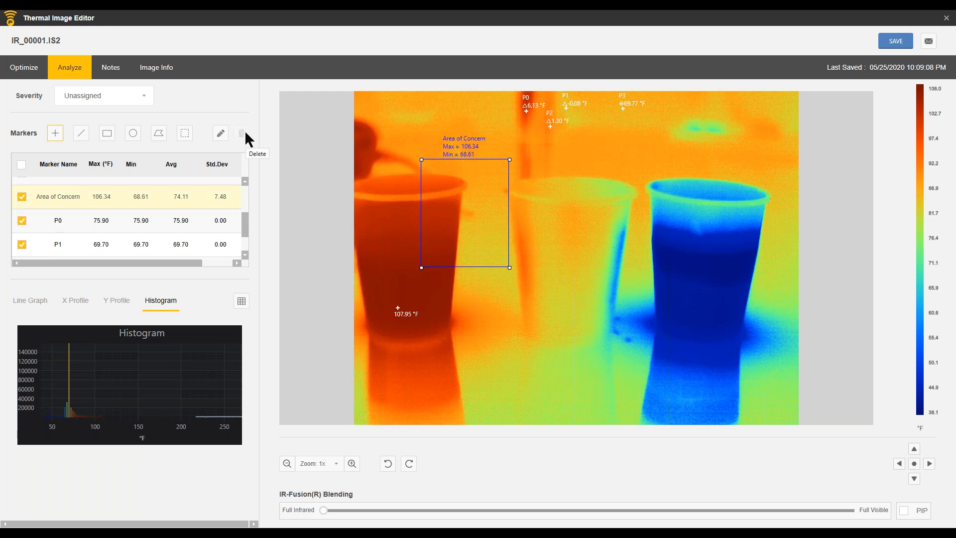
pyautogui.hotkey('alt', 'Tab')
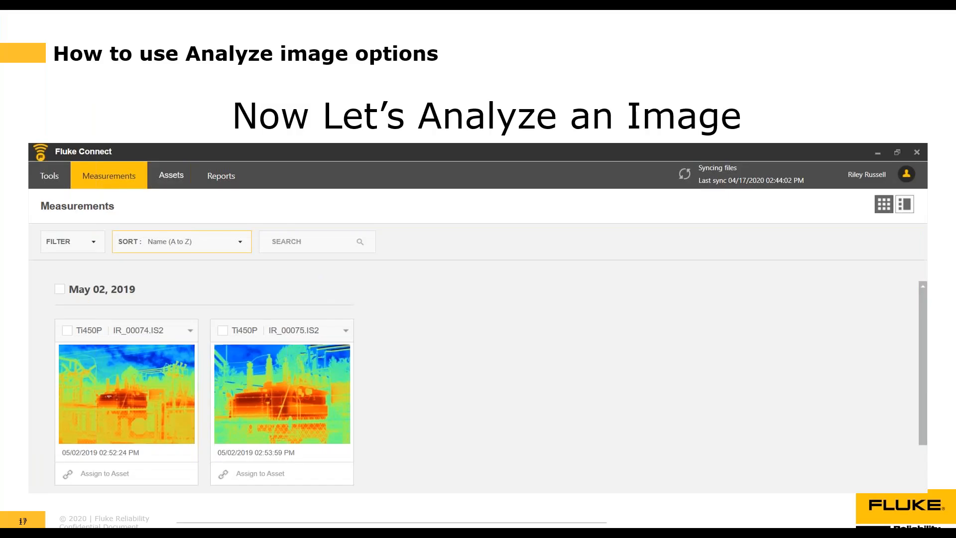
pyautogui.press('Right')
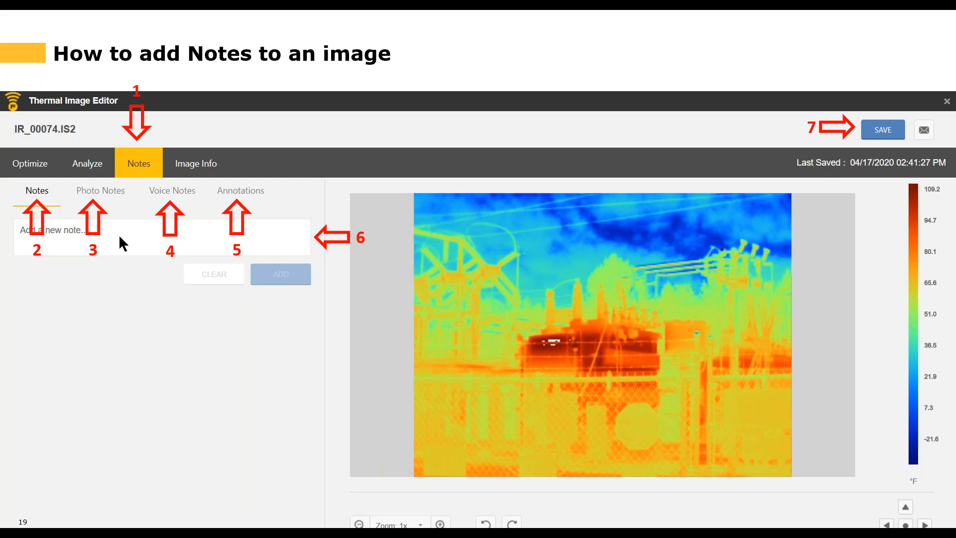
pyautogui.click(876, 138)
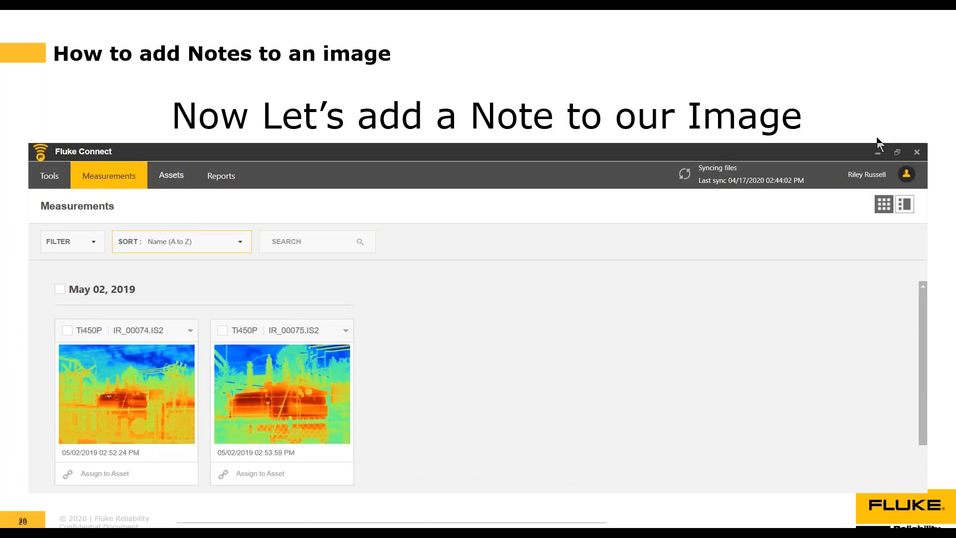
pyautogui.hotkey('alt', 'Tab')
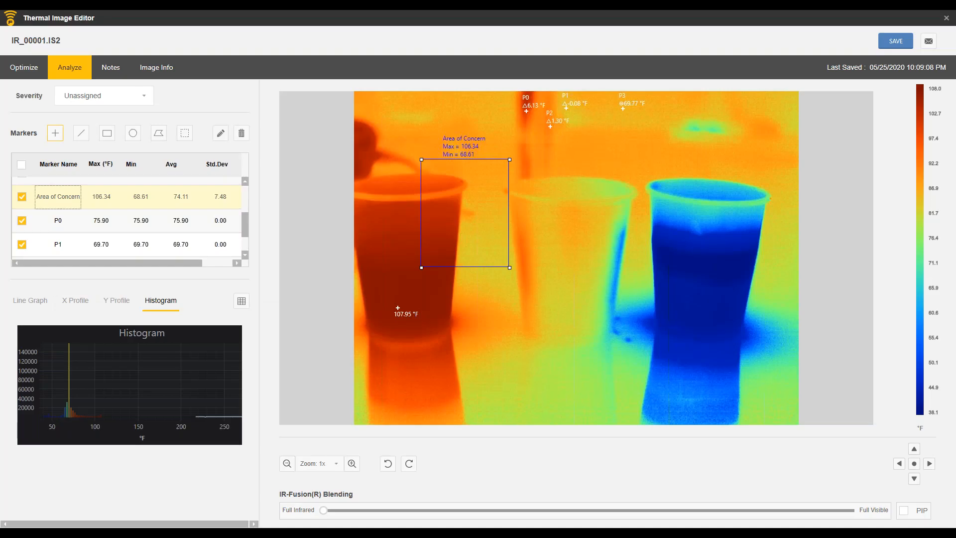
# Step: Close the image without saving the marker changes and reopen IR_00001.IS2 for editing
pyautogui.click(946, 18)
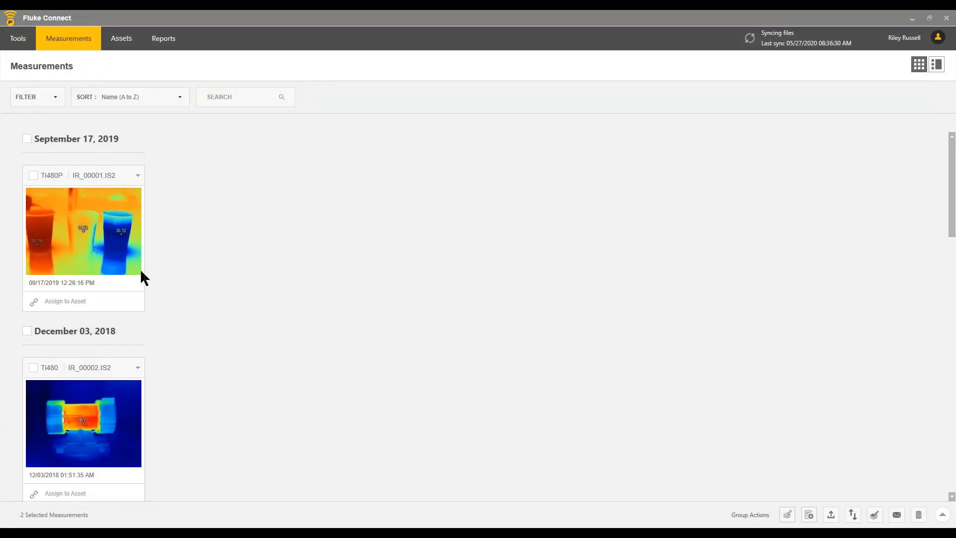
pyautogui.doubleClick(92, 208)
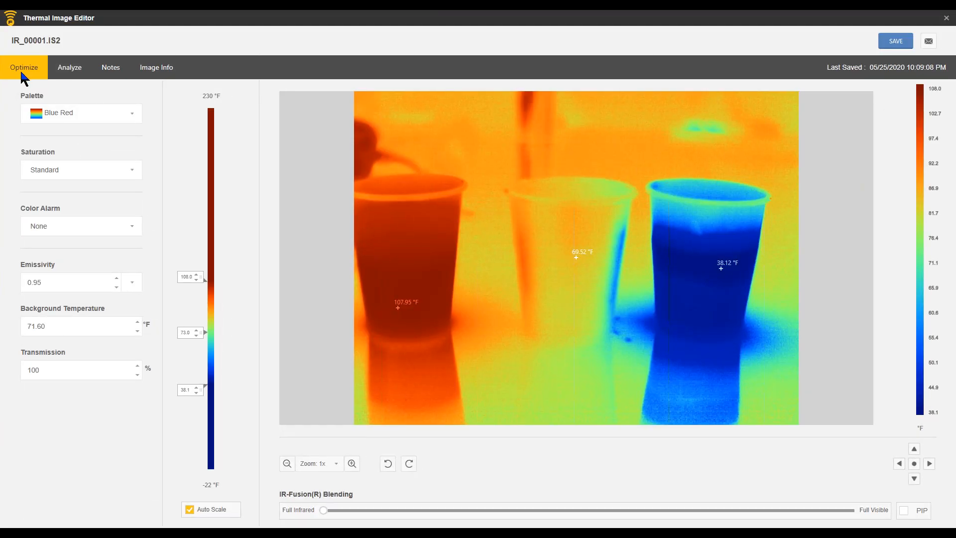
# Step: Review the note options for the image, covering text notes, photo notes, voice notes and annotations
pyautogui.click(111, 69)
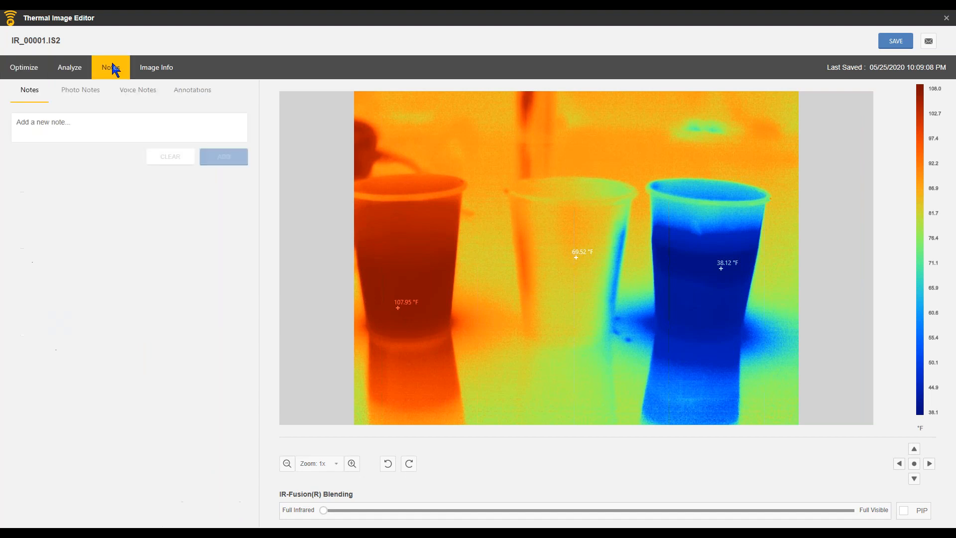
pyautogui.click(85, 90)
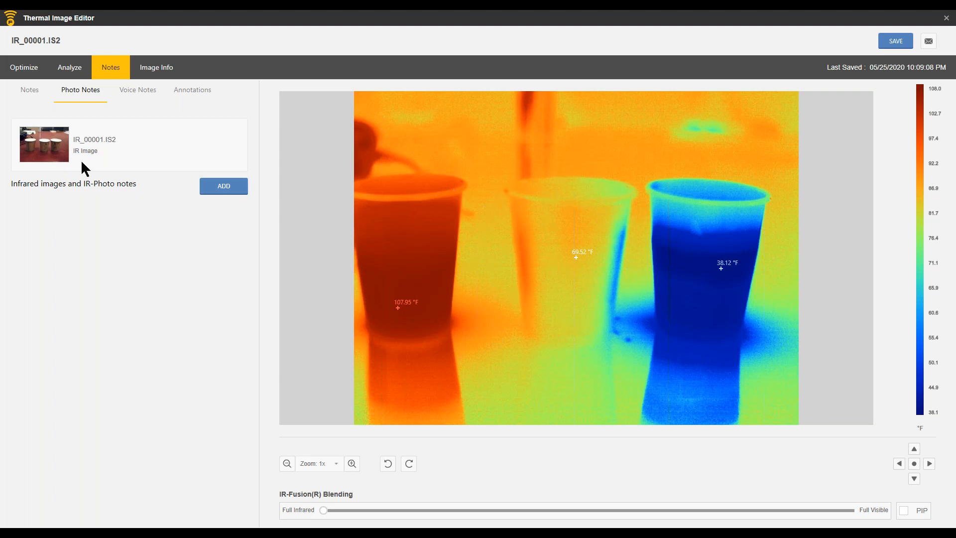
pyautogui.click(128, 91)
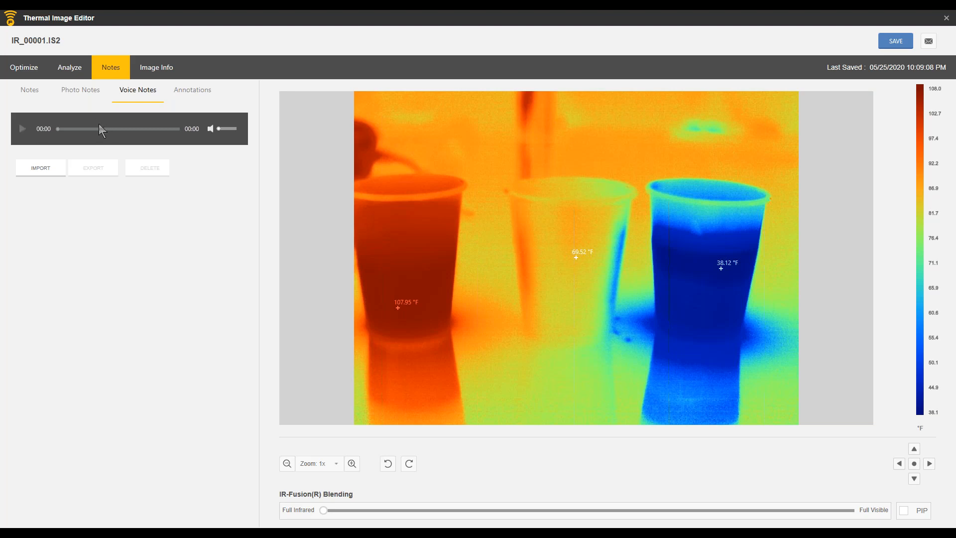
pyautogui.click(191, 91)
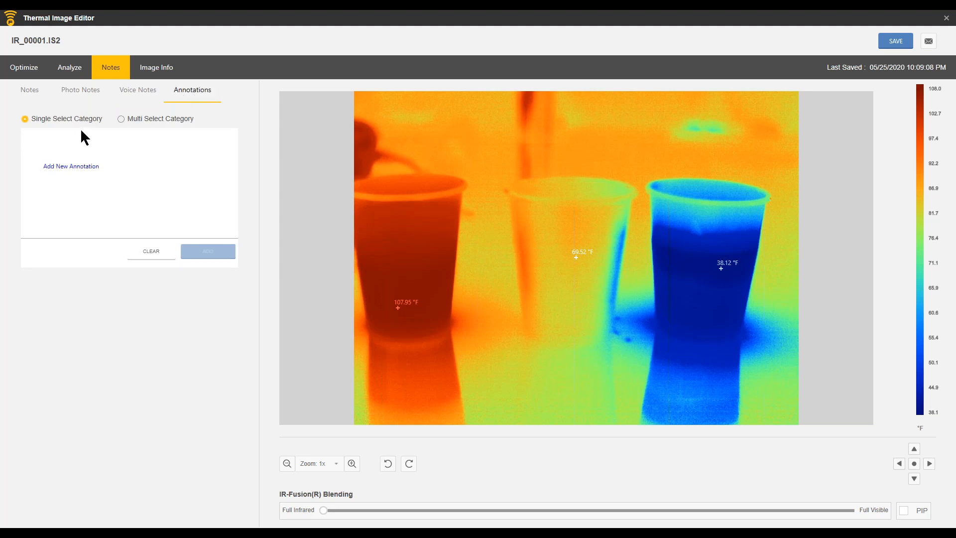
# Step: Add the text note "Note the hot point, up by 10 degrees since last inspection." to the image
pyautogui.click(27, 91)
pyautogui.click(62, 125)
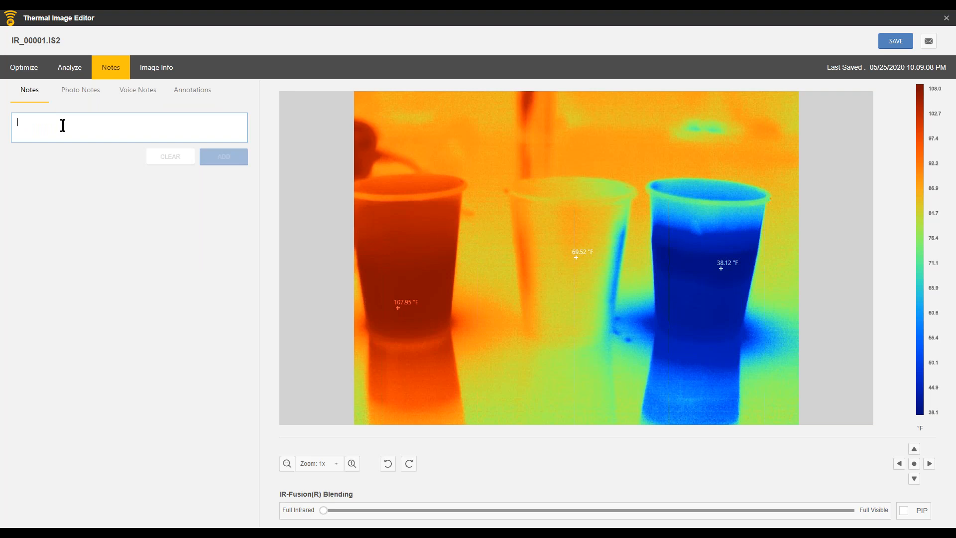
pyautogui.write('Note ht')
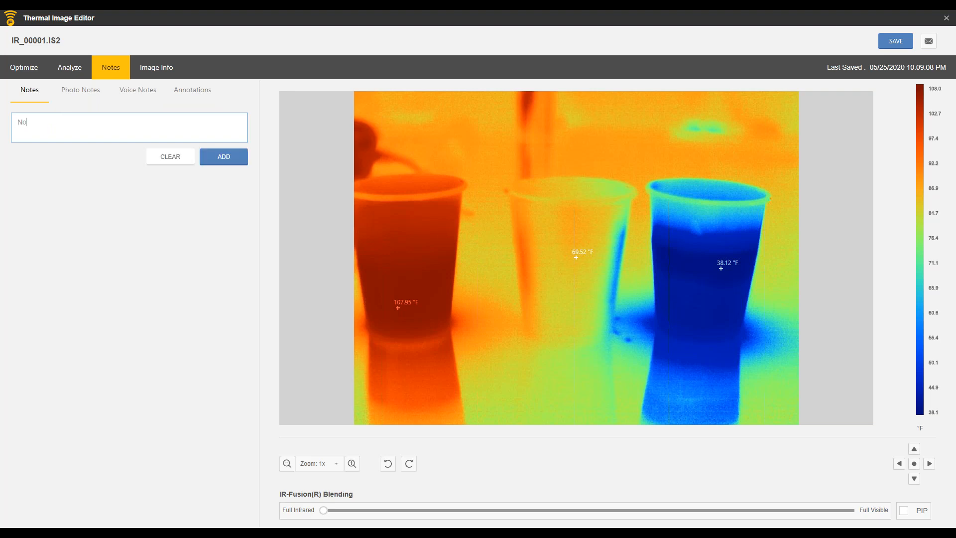
pyautogui.press('BackSpace')
pyautogui.press('BackSpace')
pyautogui.write('the hot point , up by 10 degrees since')
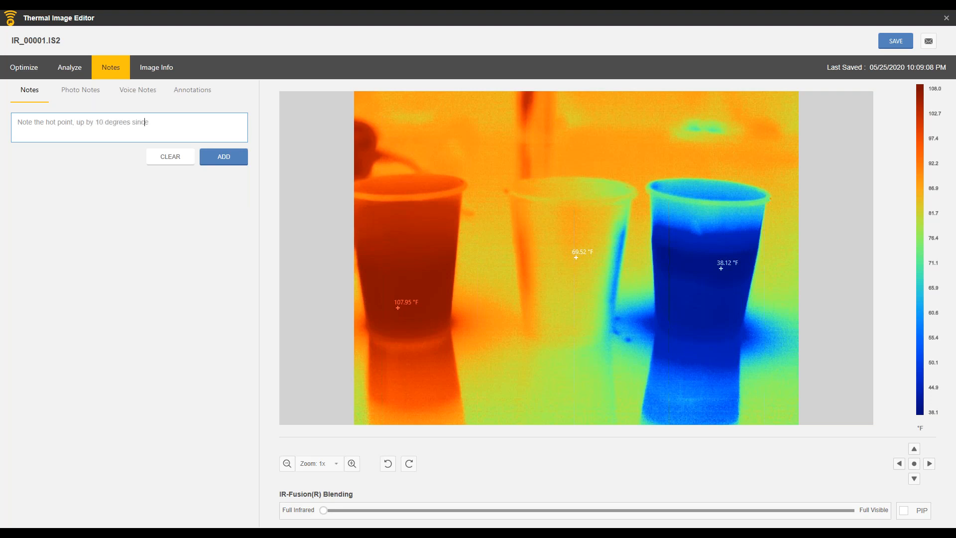
pyautogui.write(' last inspection.')
pyautogui.click(223, 156)
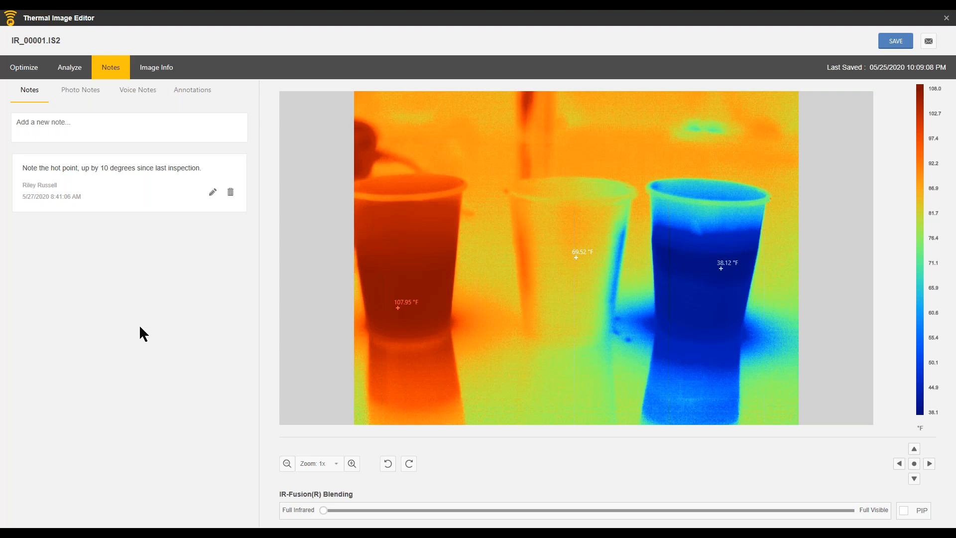
pyautogui.press('Tab')
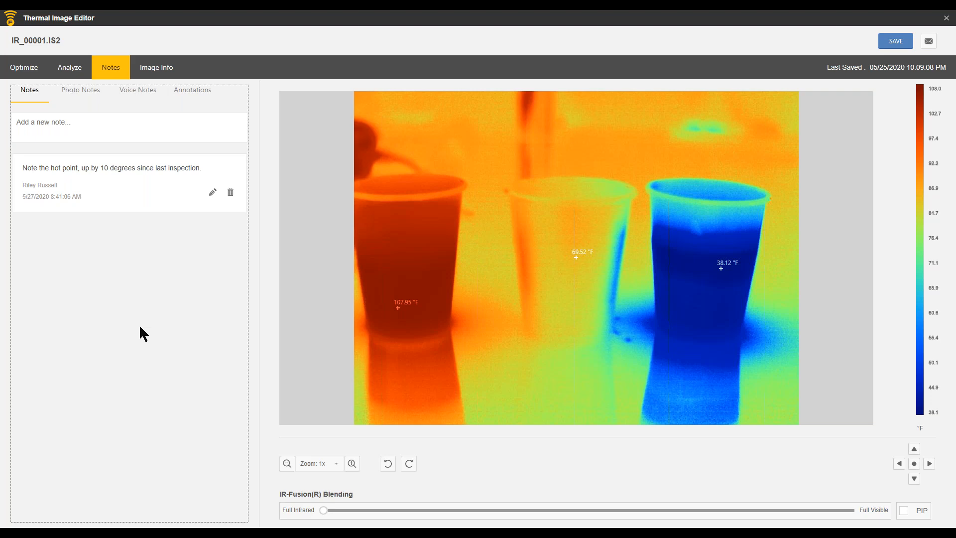
pyautogui.hotkey('alt', 'Tab')
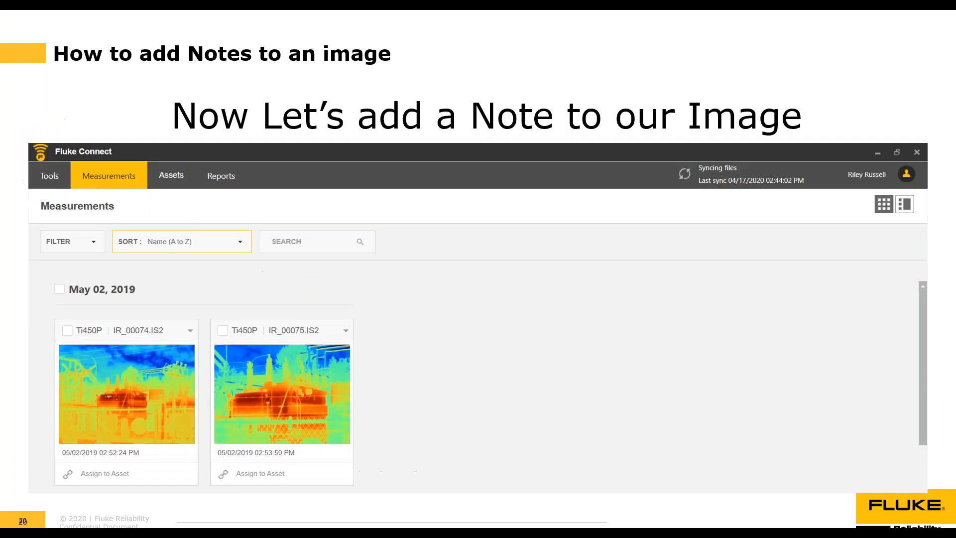
pyautogui.press('Right')
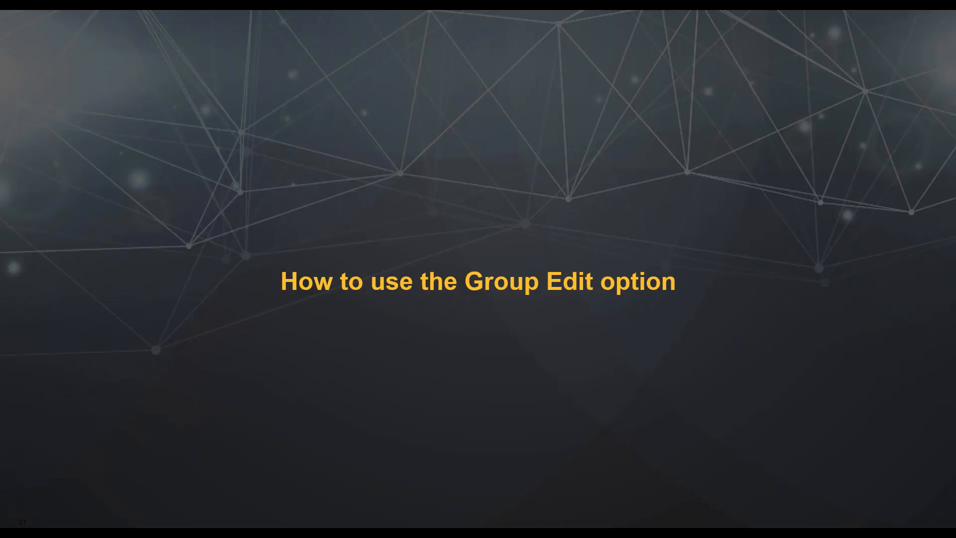